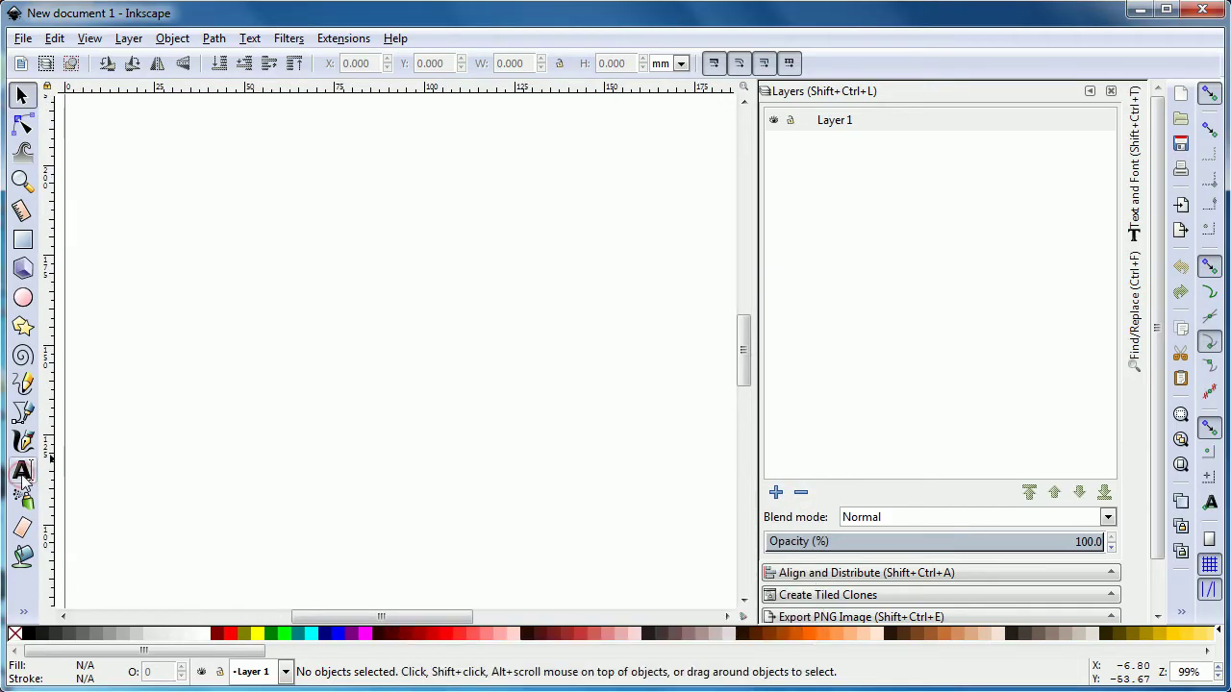
Add the text 'SLICE TEXT' left of the page centre
click(21, 471)
click(213, 381)
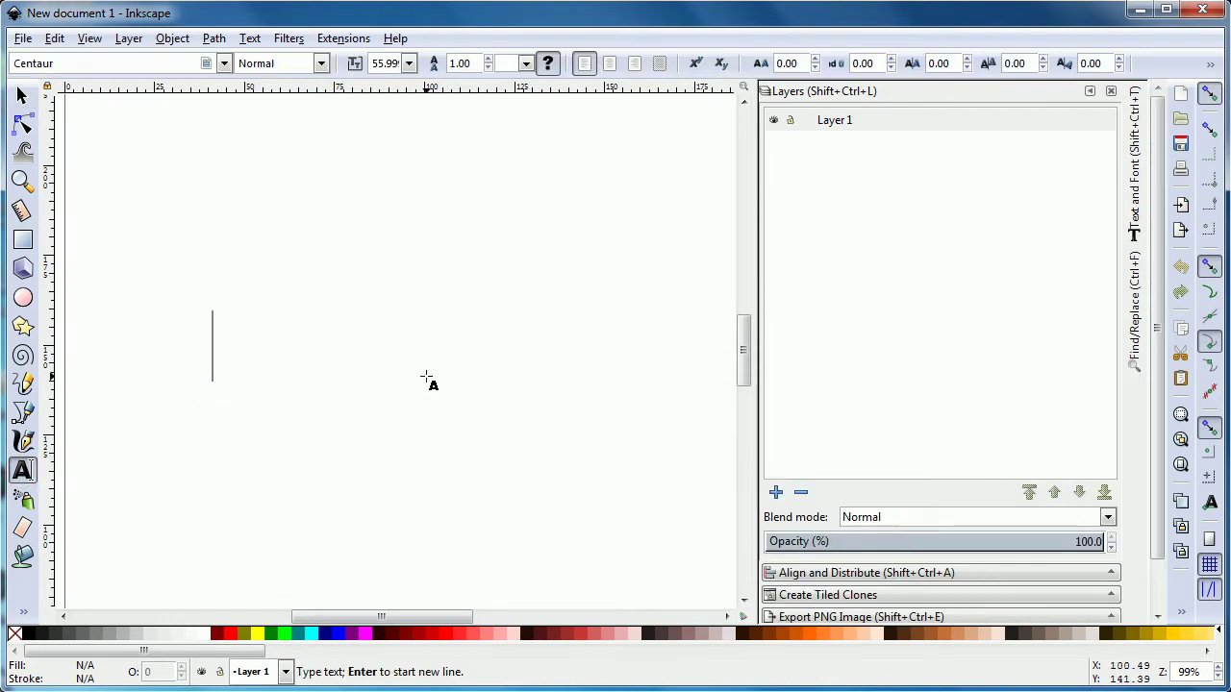
text(SLICE )
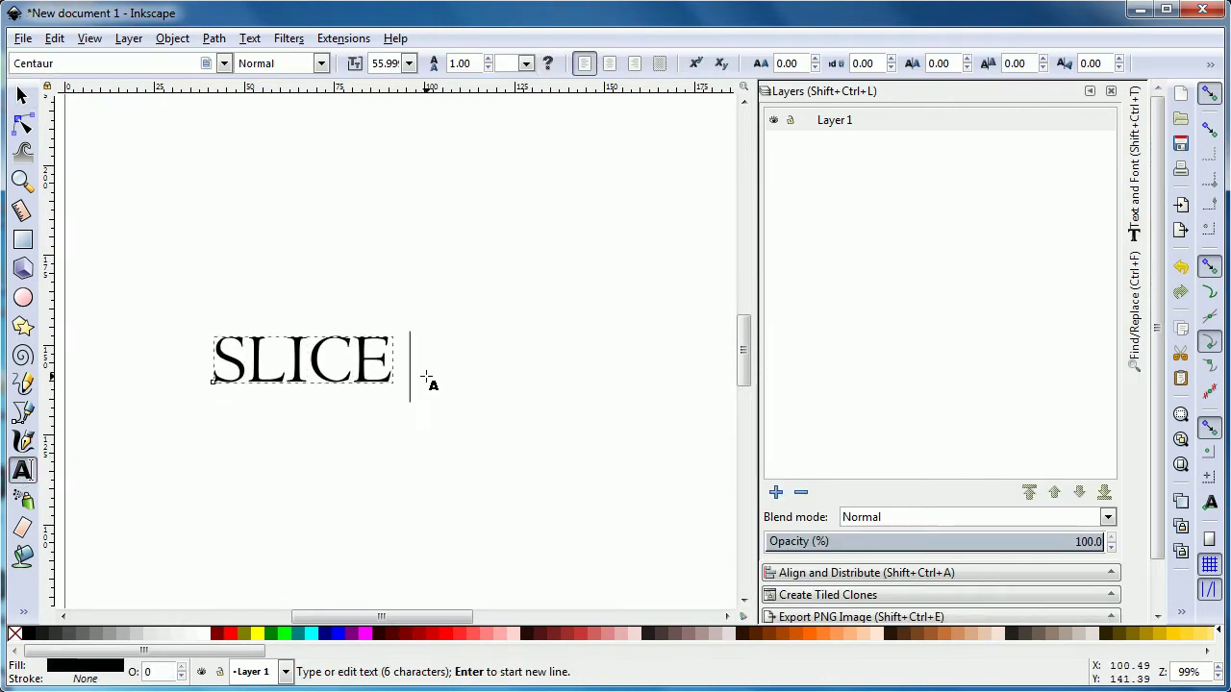
text(TEXT)
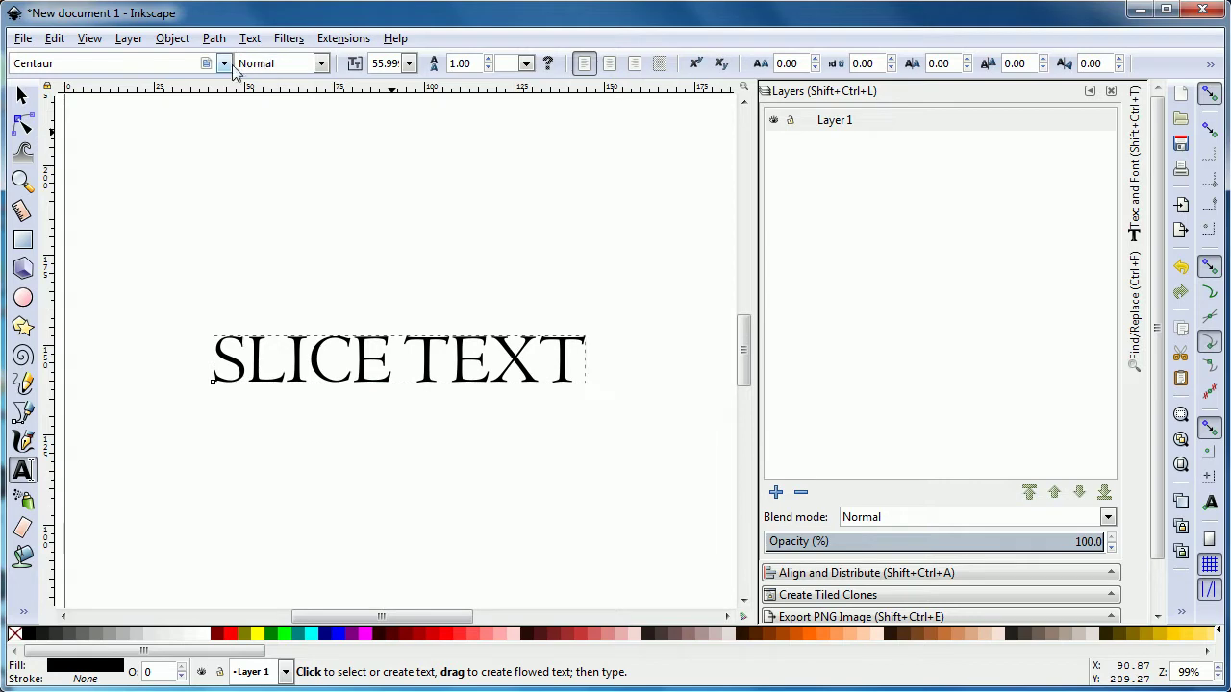
Set the text to Eras Bold ITC with letter spacing -4.15
click(223, 64)
scroll(144, 385, down, 3)
scroll(145, 481, down, 5)
click(121, 604)
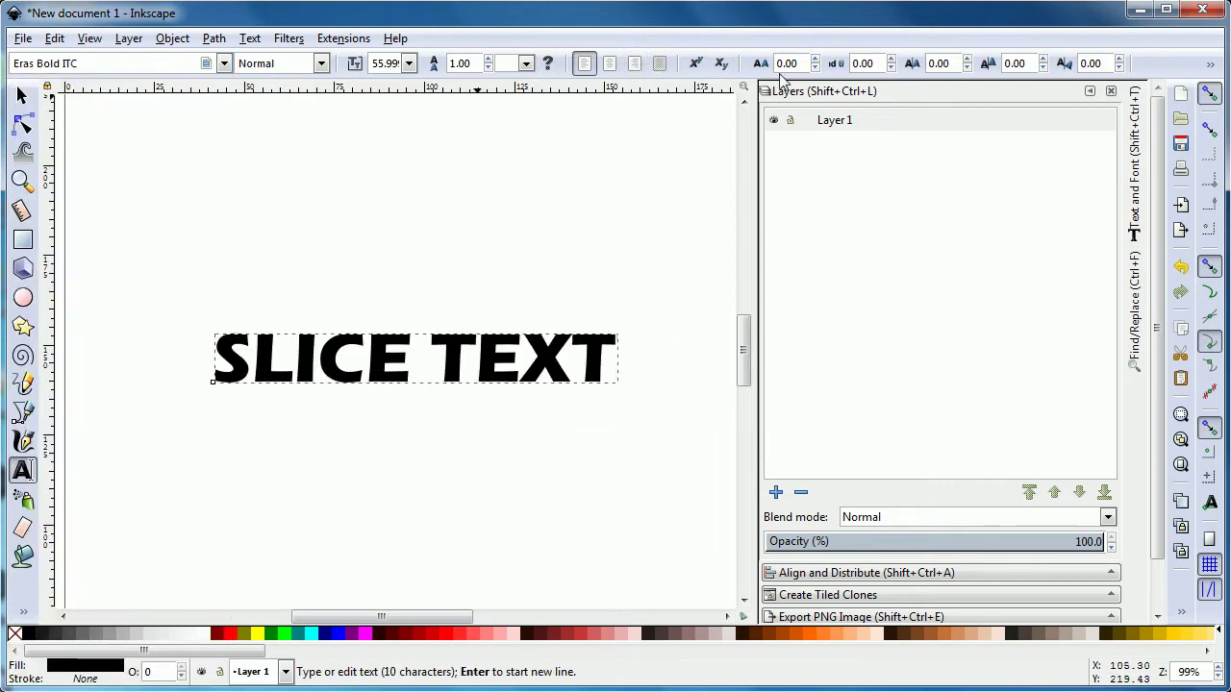
click(815, 70)
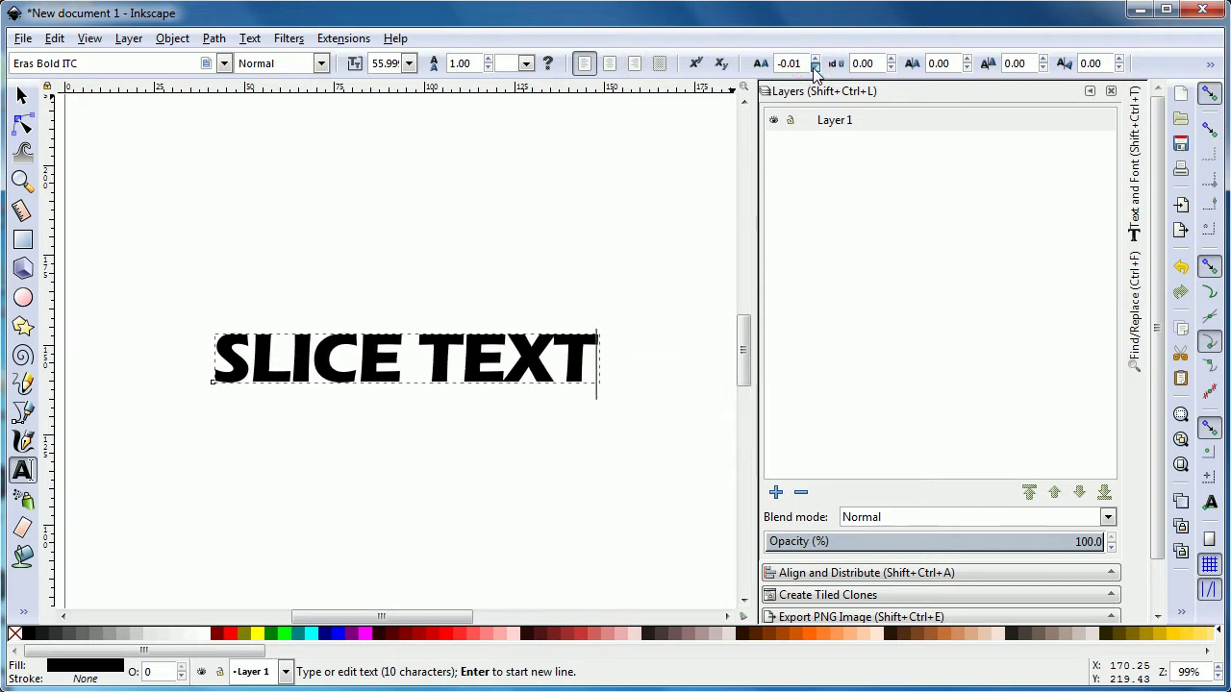
click(815, 70)
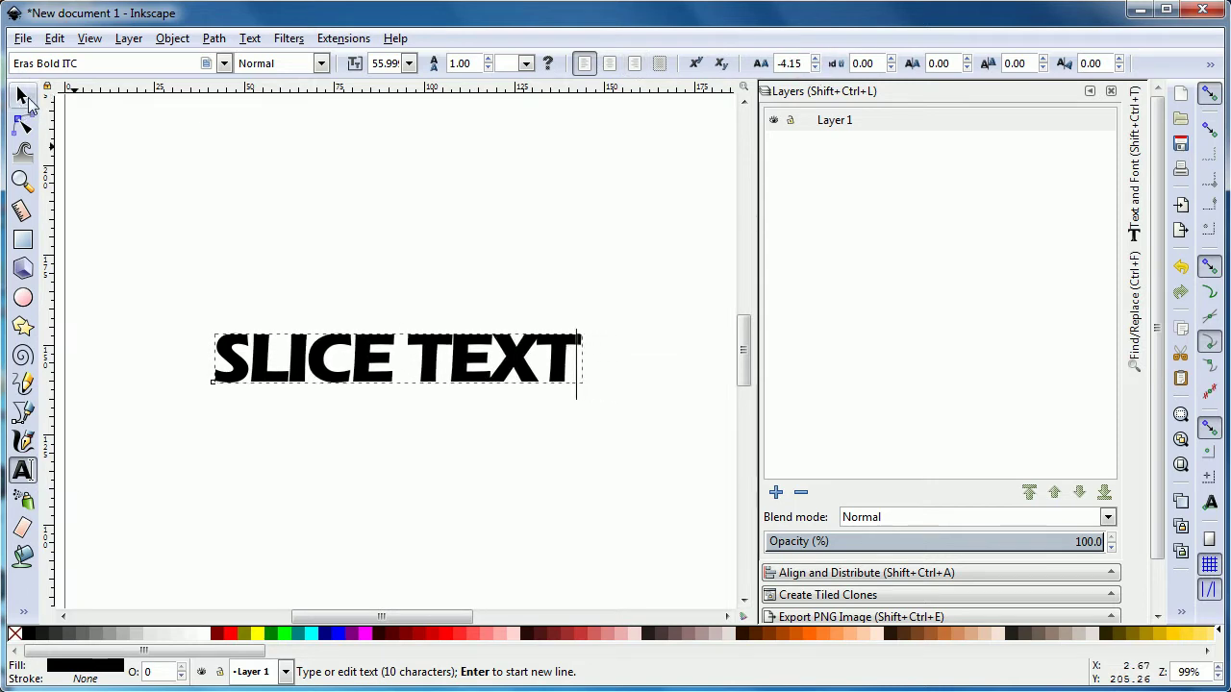
click(21, 95)
Scale the text up and shift it slightly up and left
drag(586, 391, 669, 463)
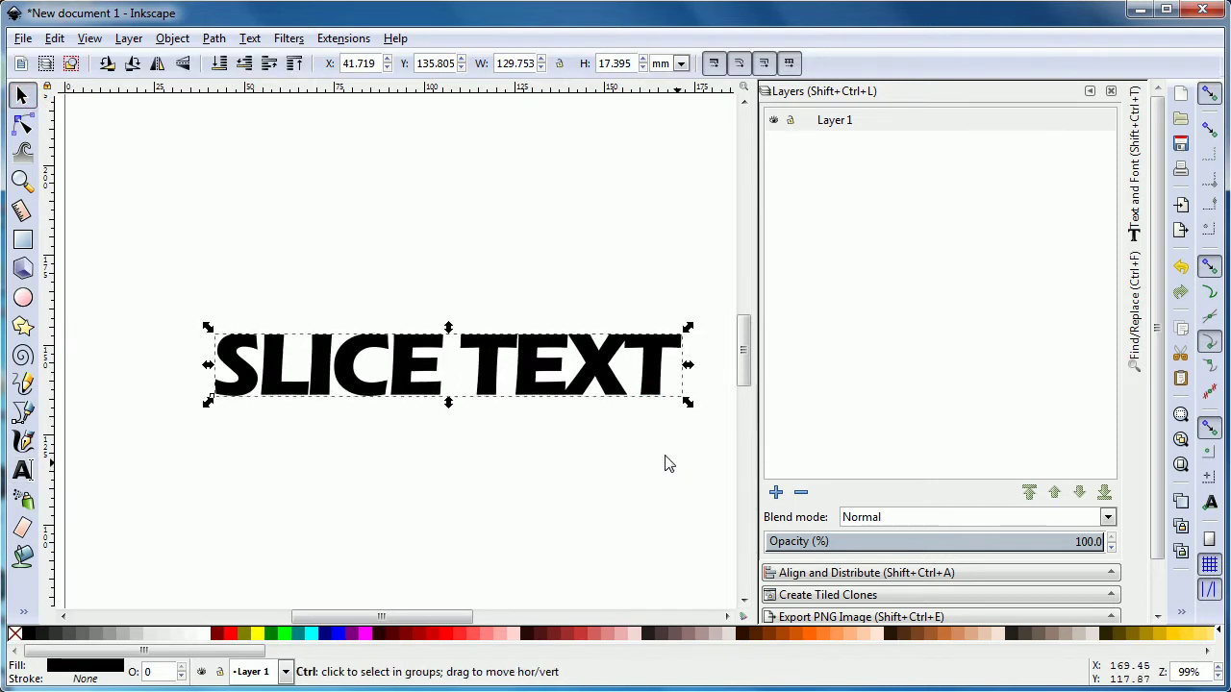
drag(491, 378, 426, 352)
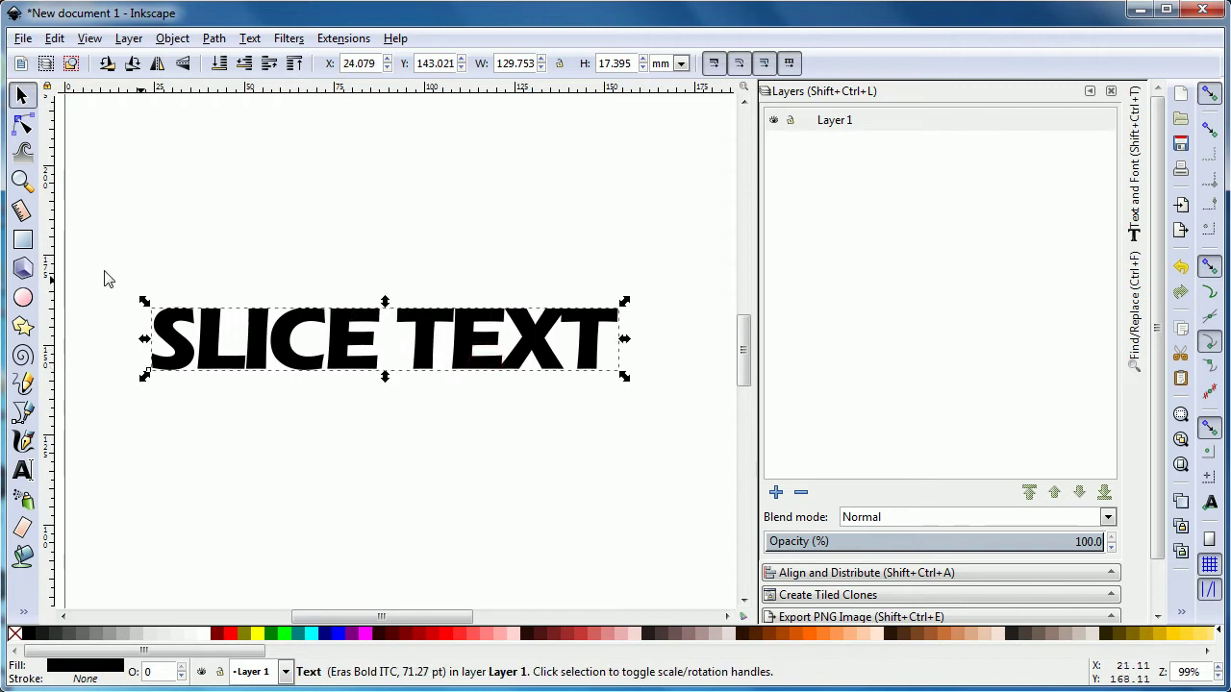
click(21, 124)
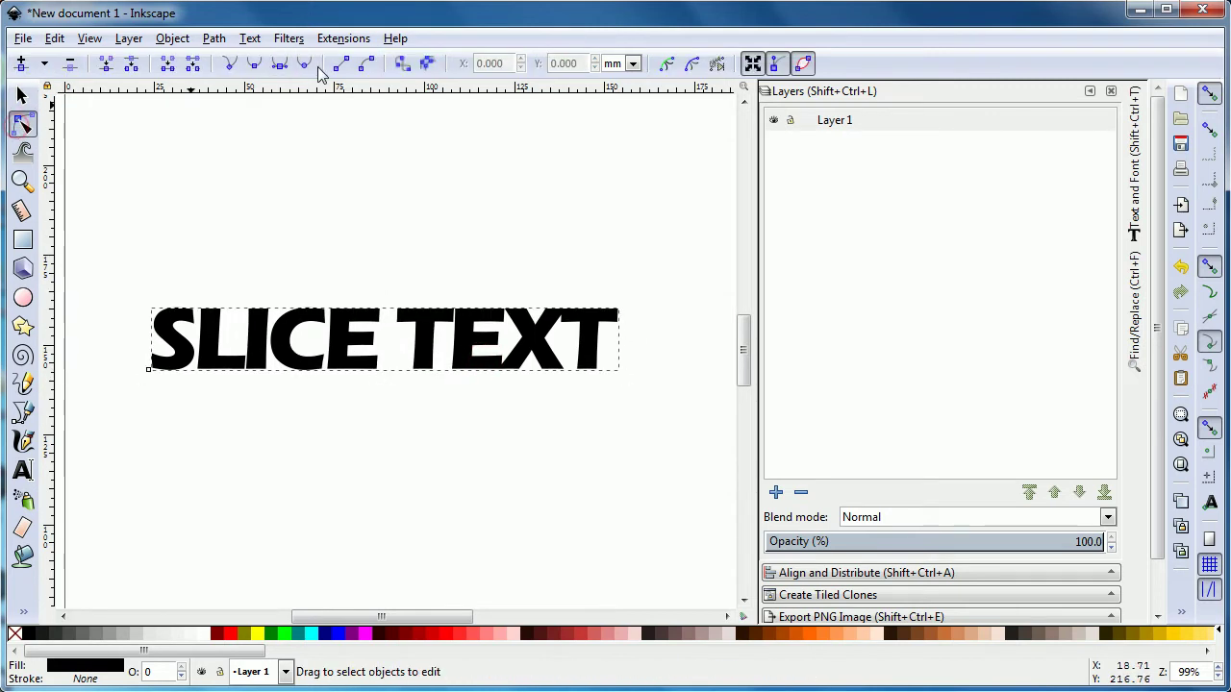
Break the lettering into letter paths and union them into one 212-node path
key(ctrl+u)
right_click(337, 332)
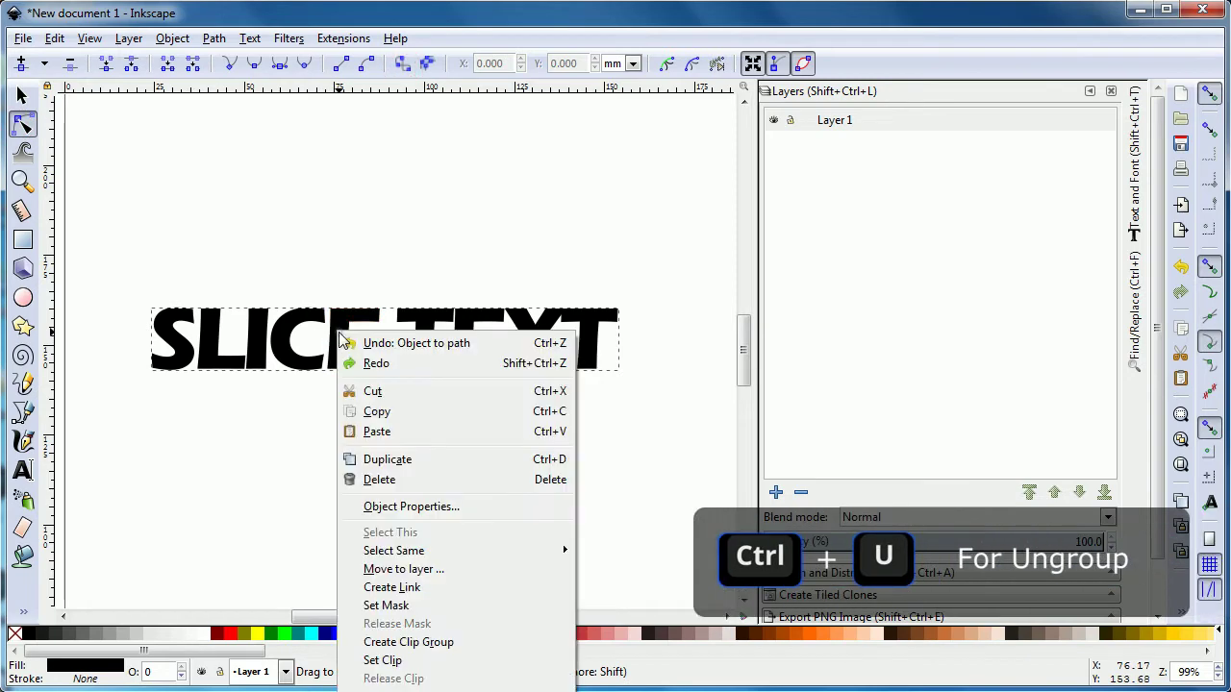
key(Escape)
key(ctrl+u)
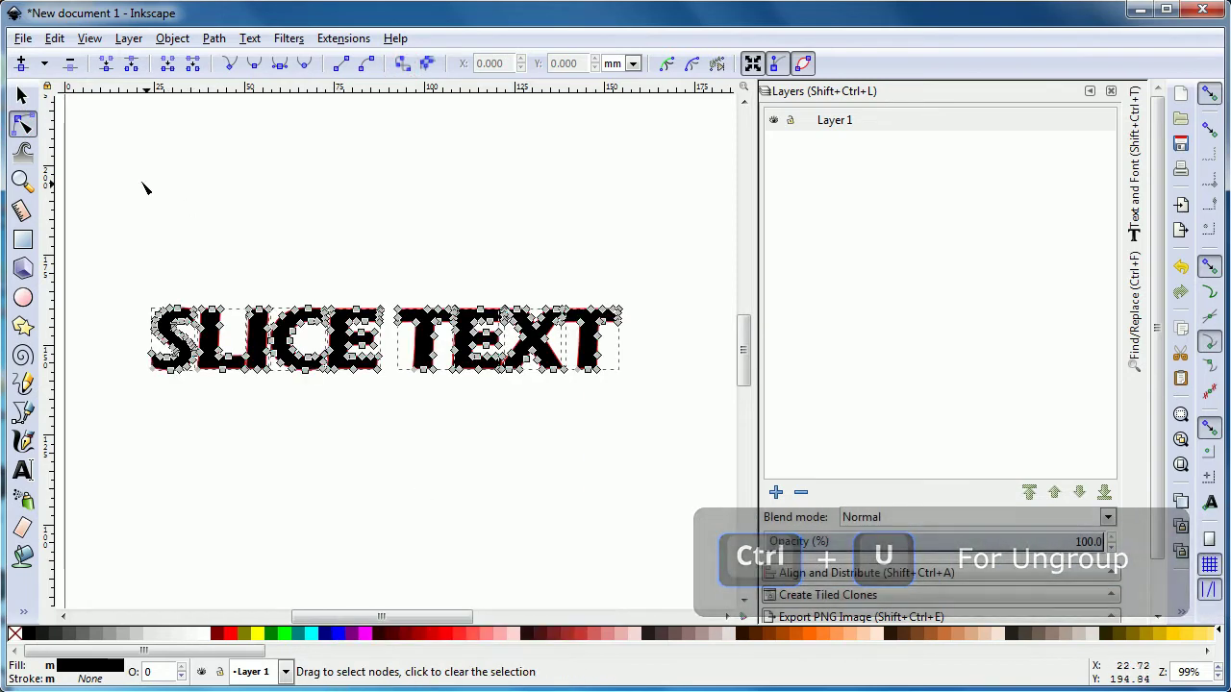
click(22, 96)
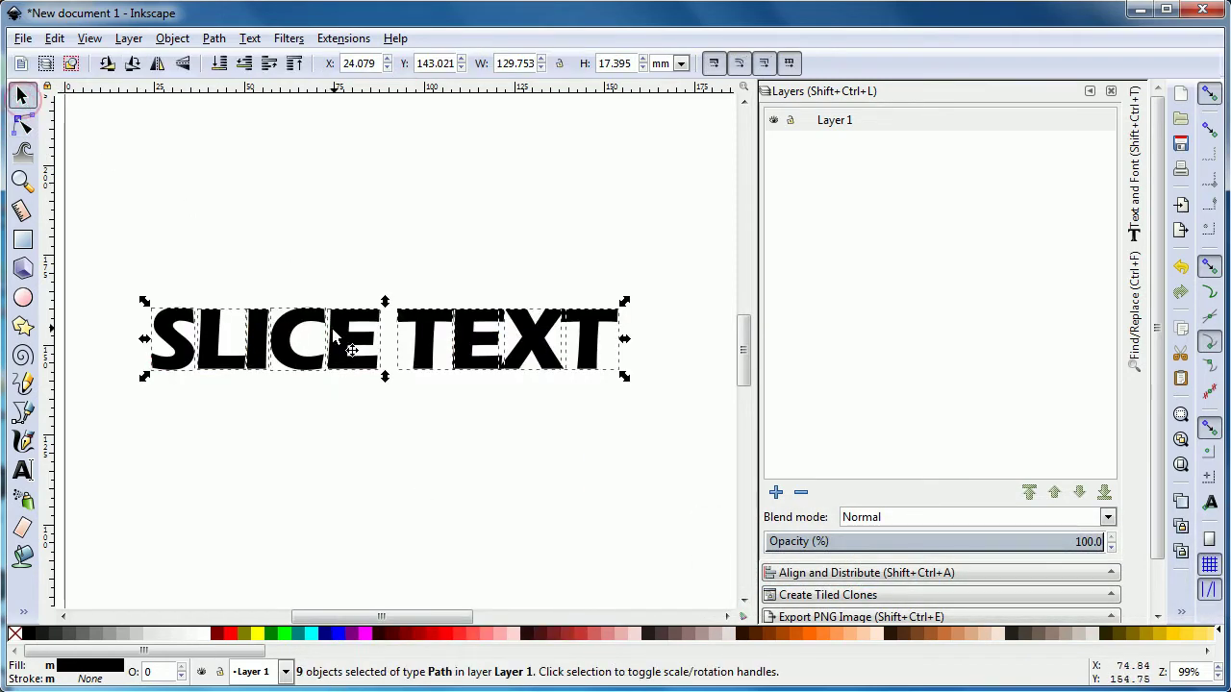
key(ctrl+plus)
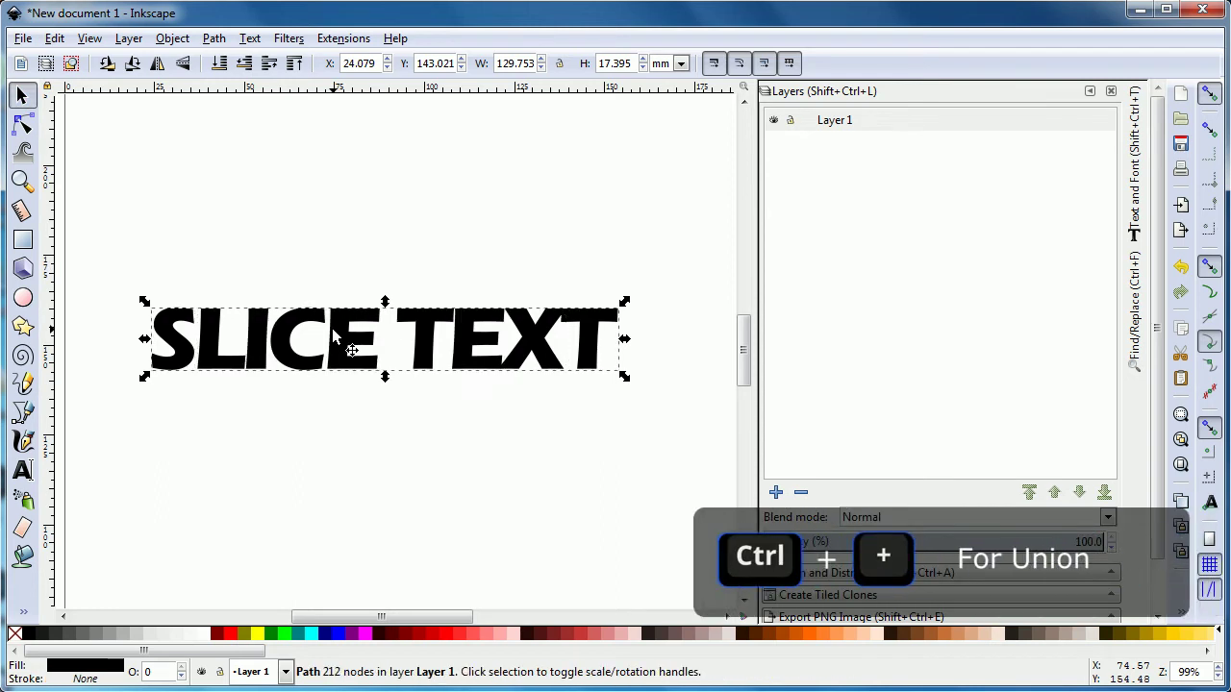
Draw a straight, gently tilted line across the lettering from left to right
click(22, 413)
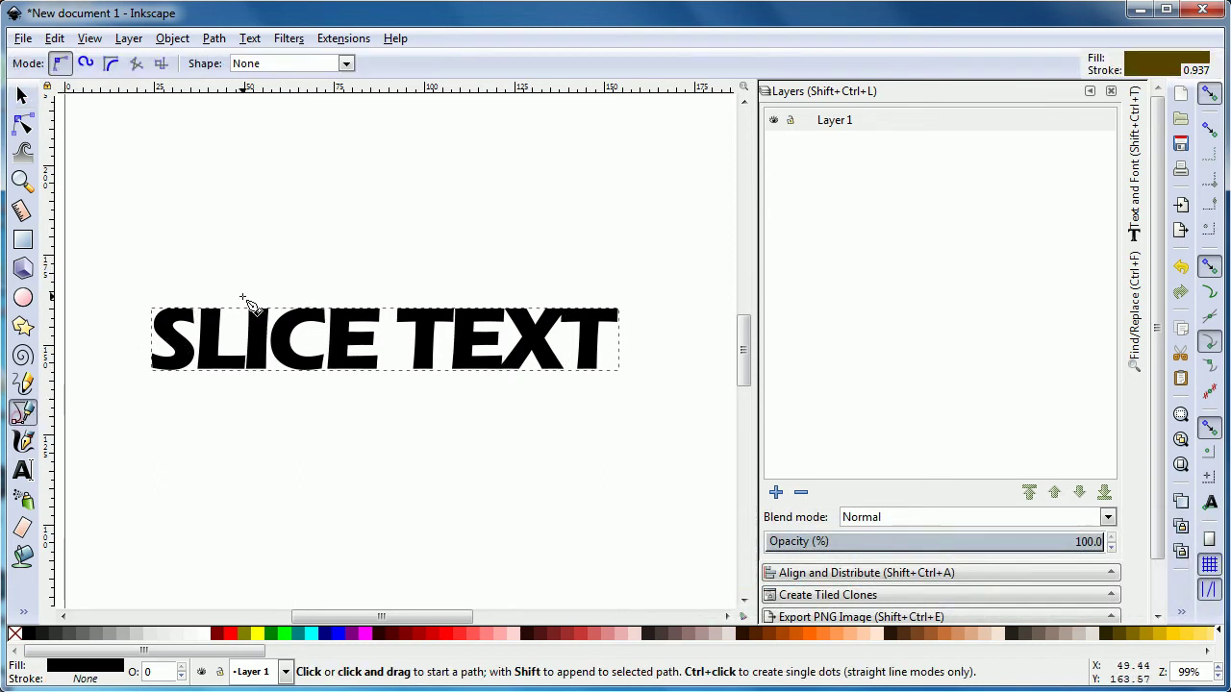
click(114, 323)
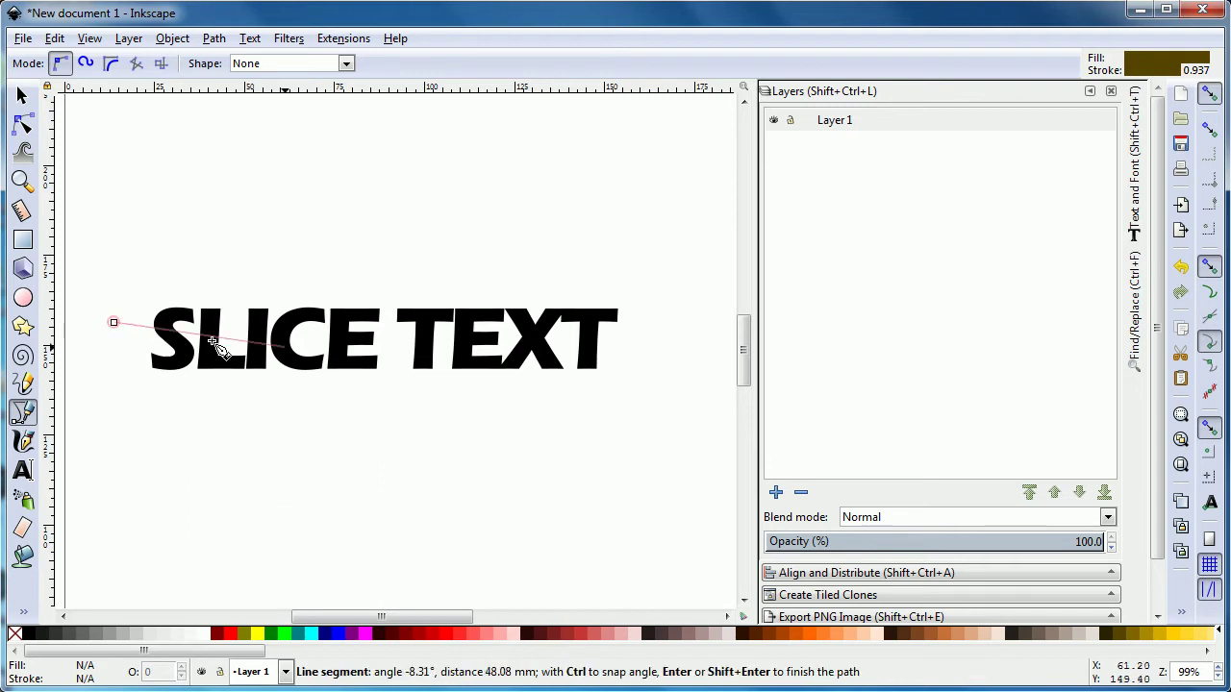
click(660, 357)
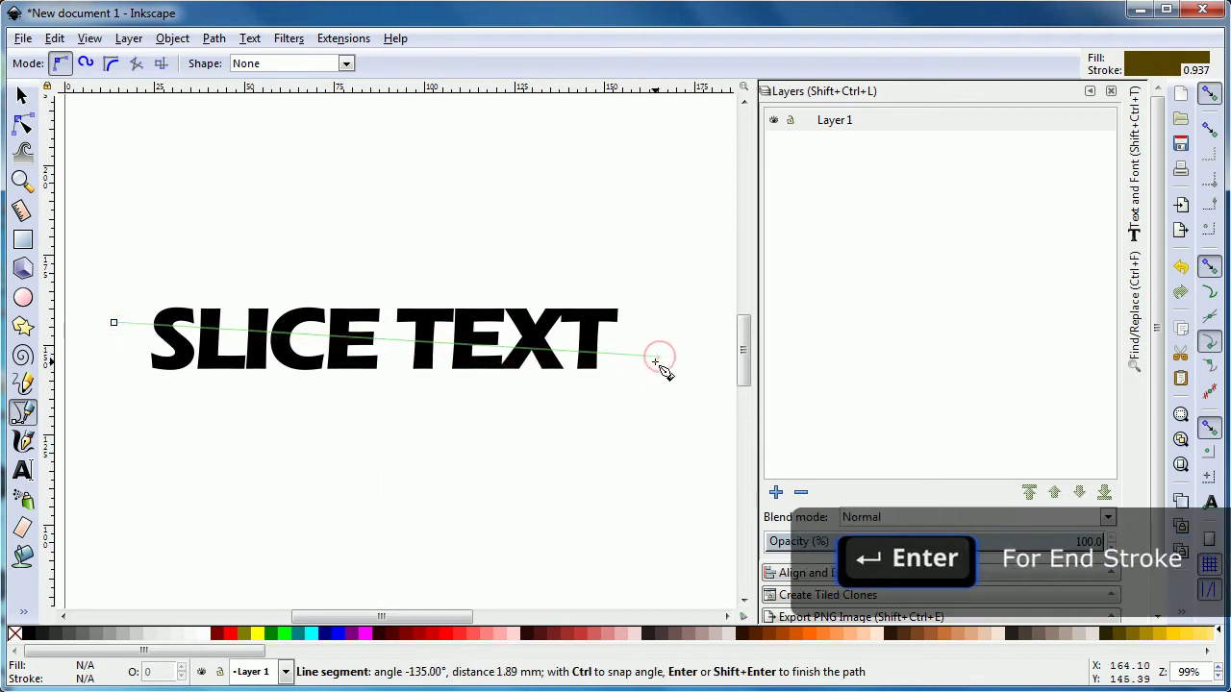
key(Return)
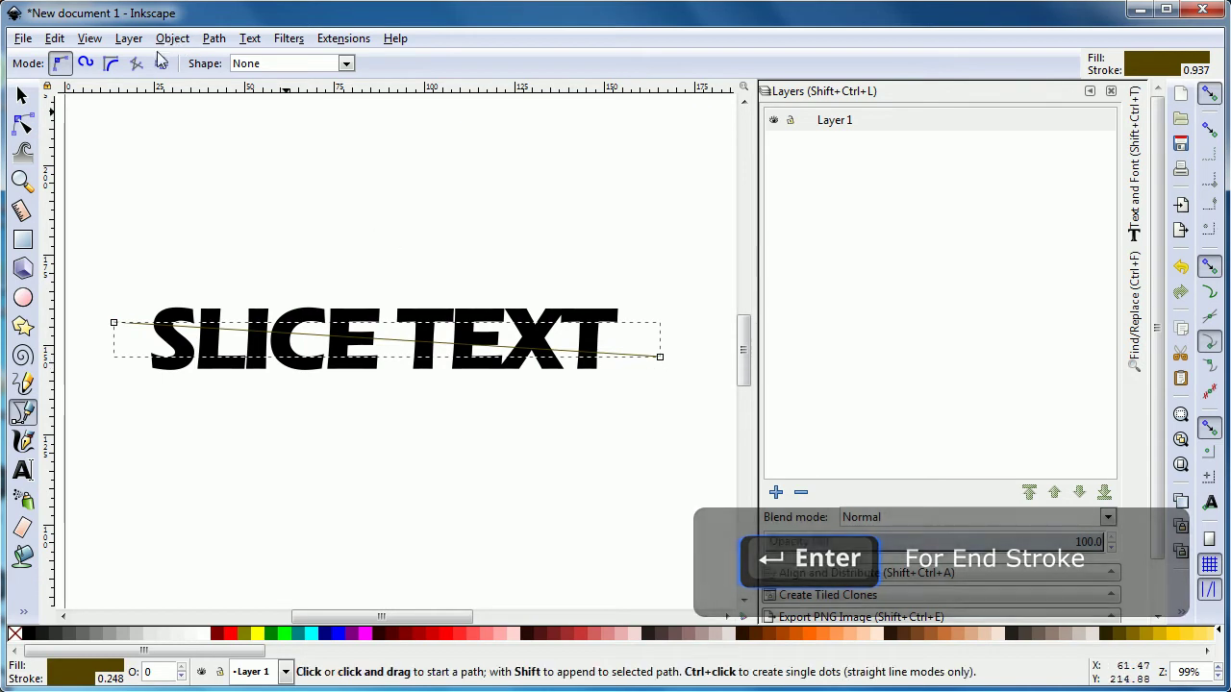
Divide the lettering along the line into 16 separate pieces
click(22, 96)
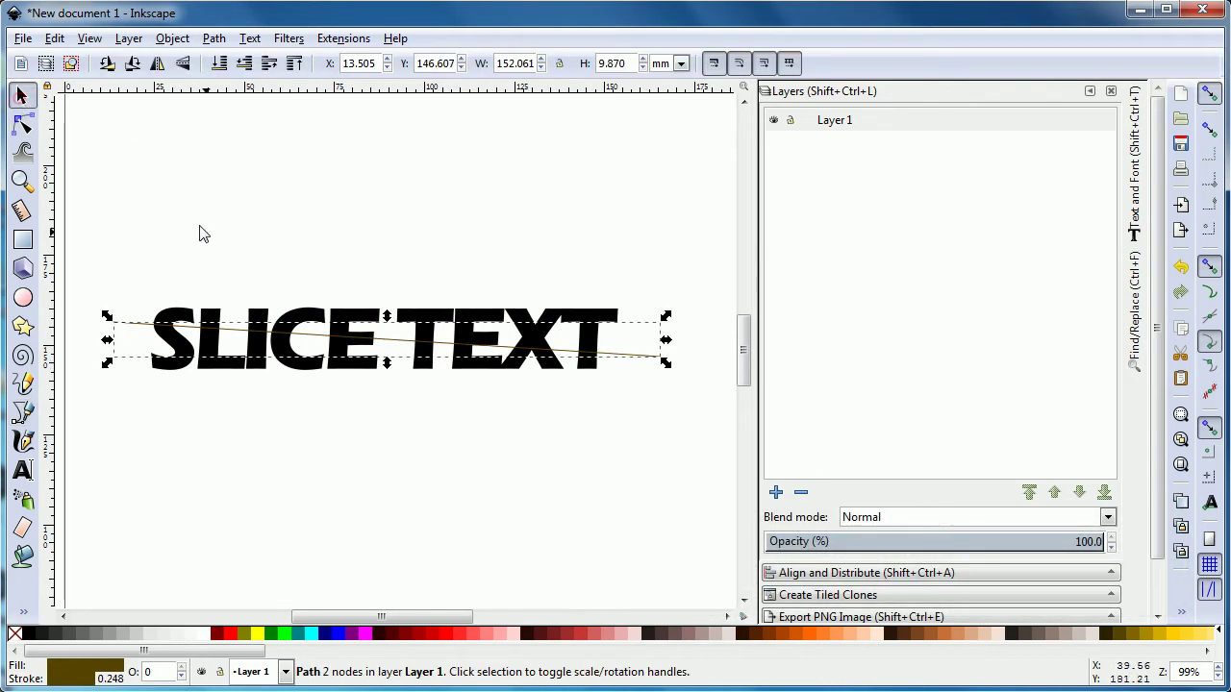
shift+click(185, 309)
click(213, 38)
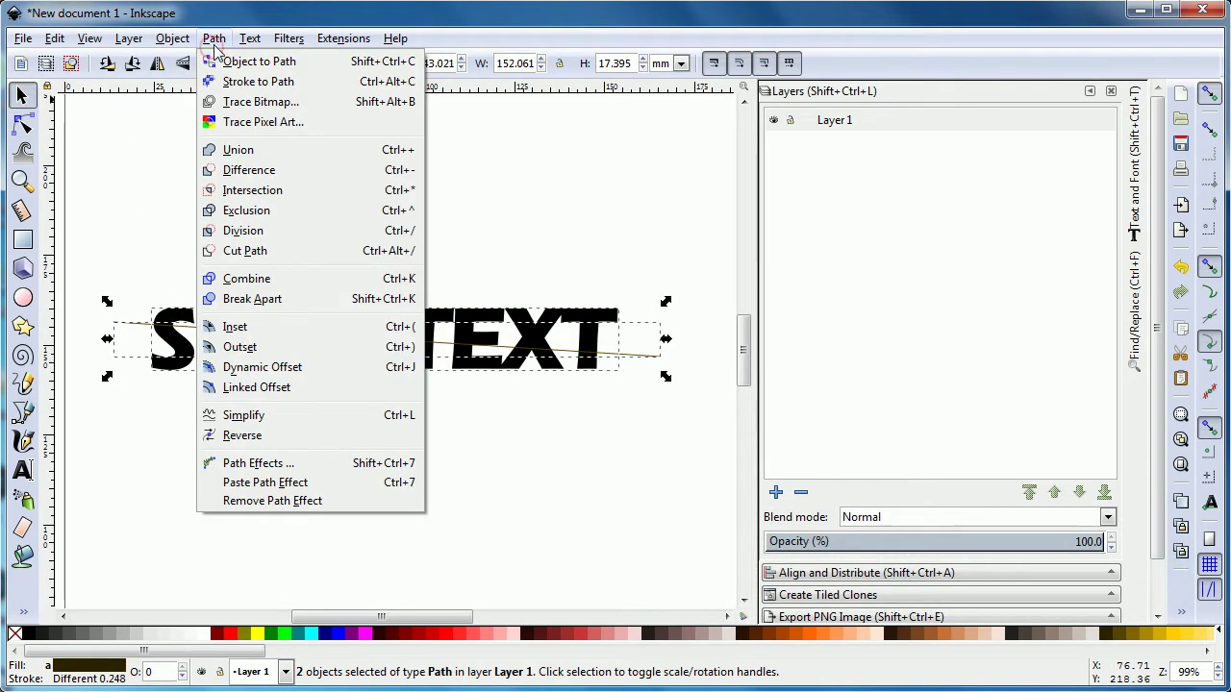
click(232, 233)
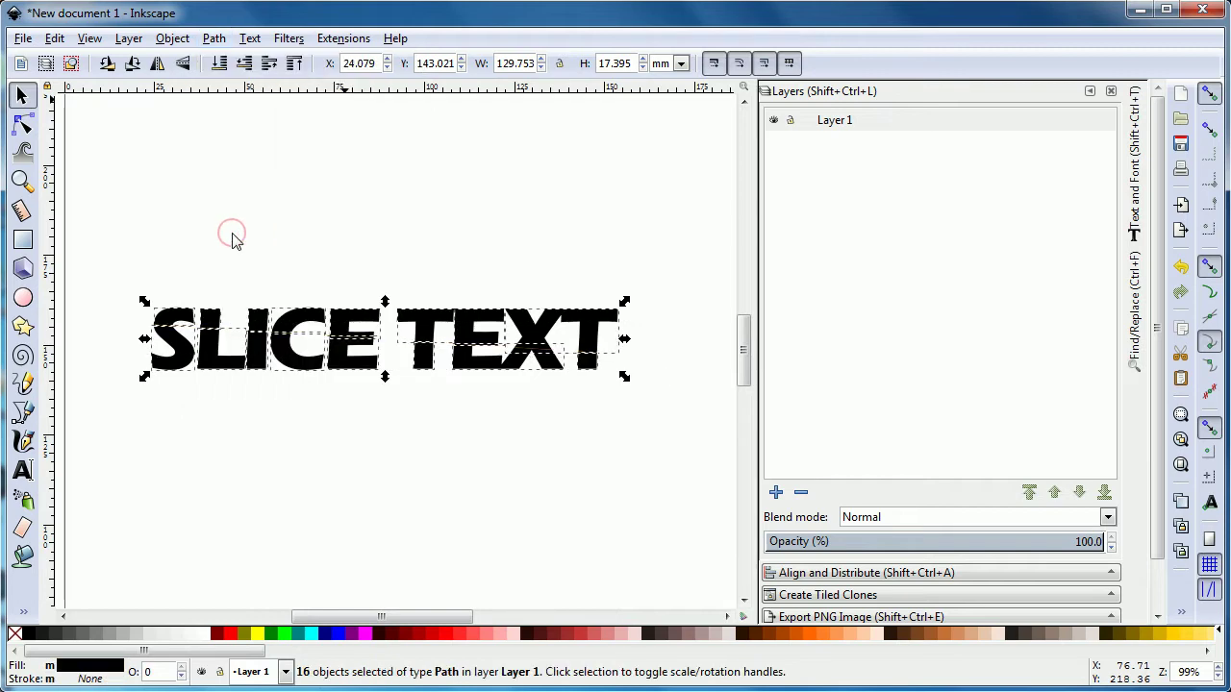
click(271, 200)
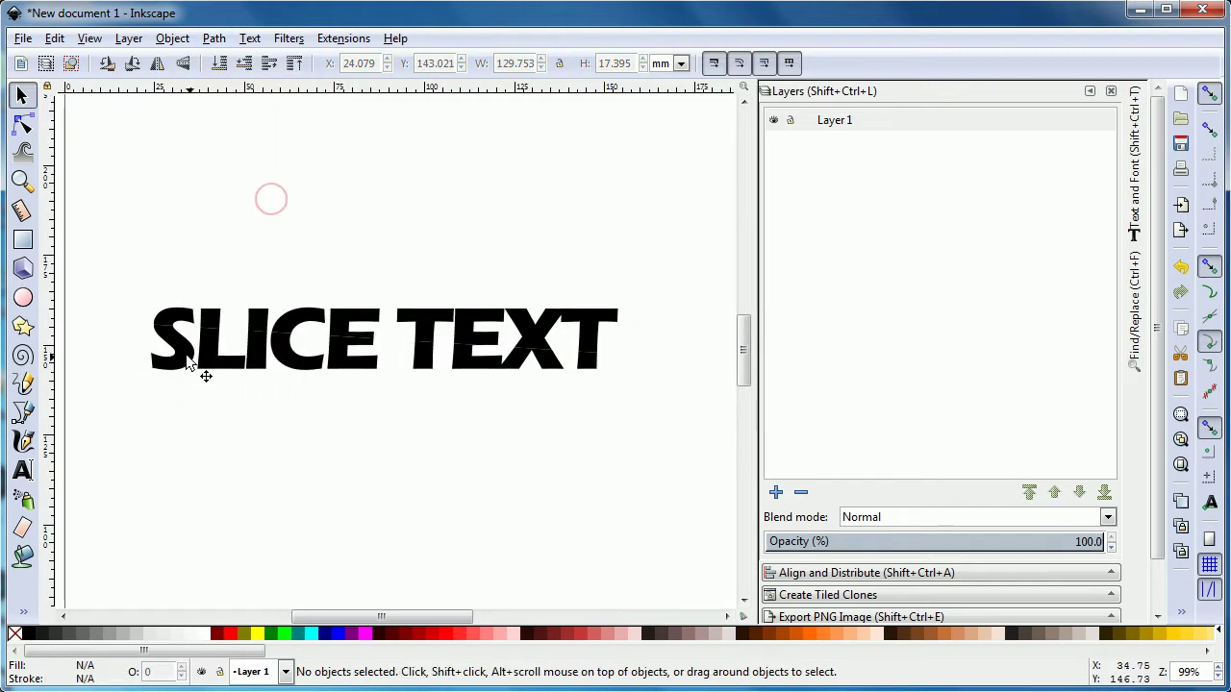
Select the lower slice pieces of all eight letters
click(189, 363)
shift+click(226, 355)
shift+click(257, 358)
shift+click(303, 346)
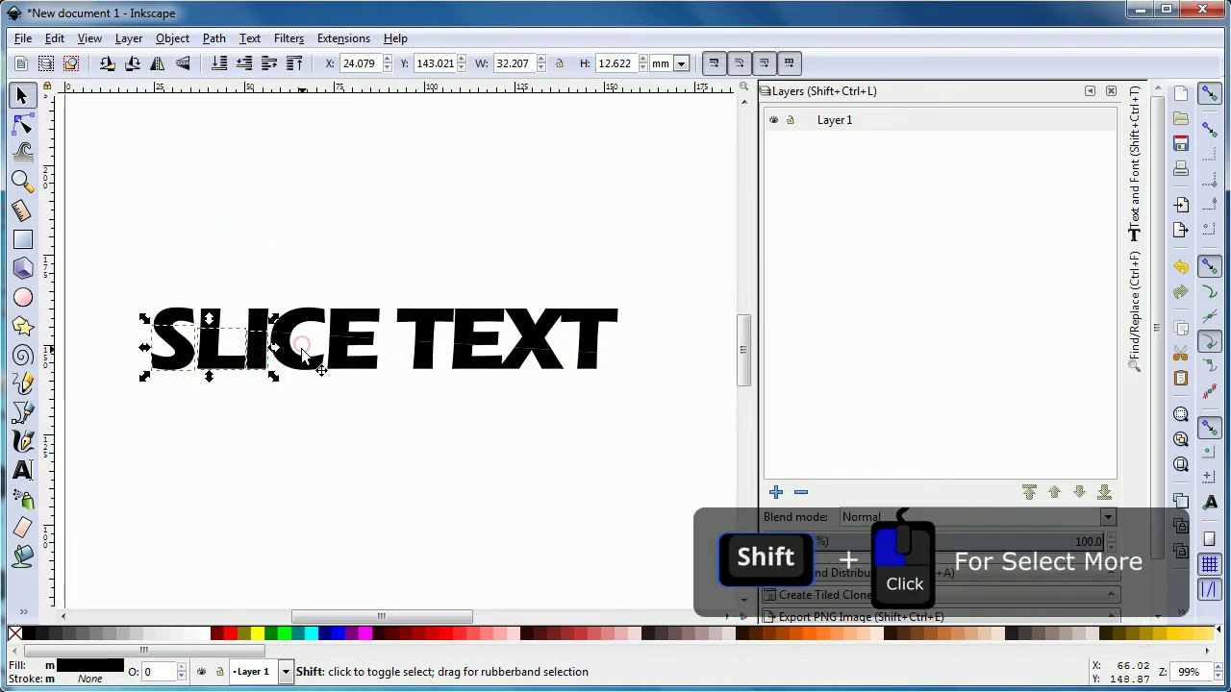
shift+click(351, 361)
shift+click(423, 361)
shift+click(481, 363)
shift+click(581, 361)
Unite the lower letter pieces into a single 131-node path
drag(589, 360, 574, 444)
key(ctrl+z)
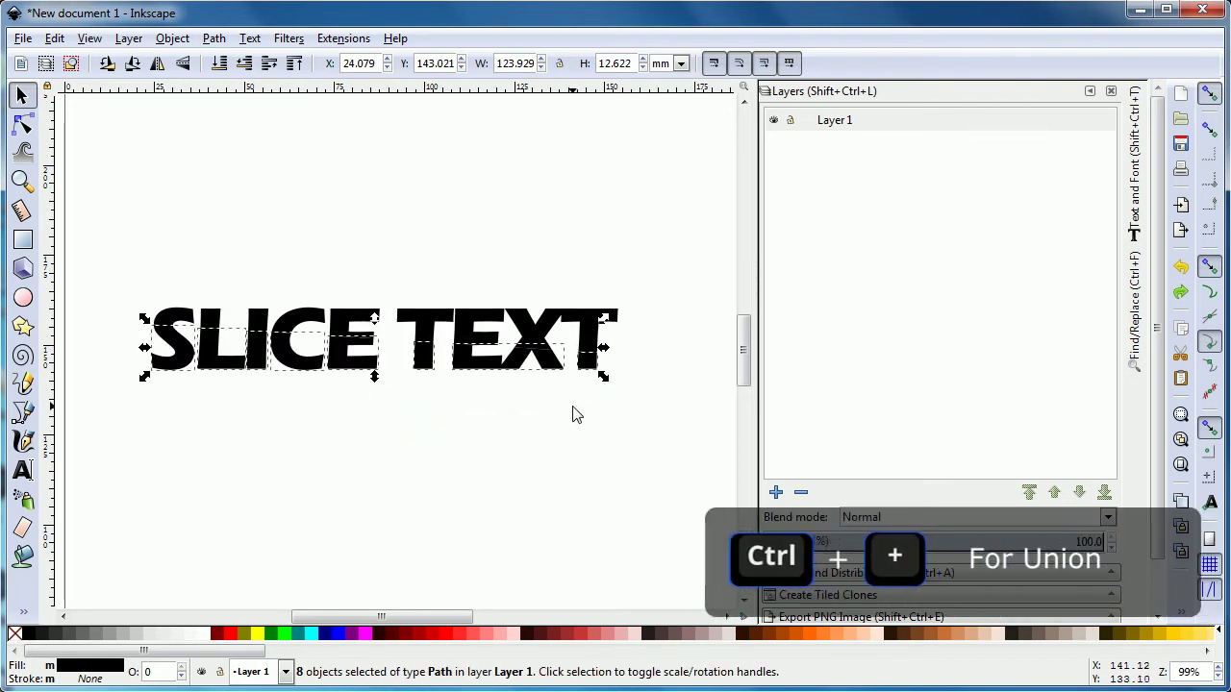
key(ctrl+plus)
drag(97, 243, 664, 371)
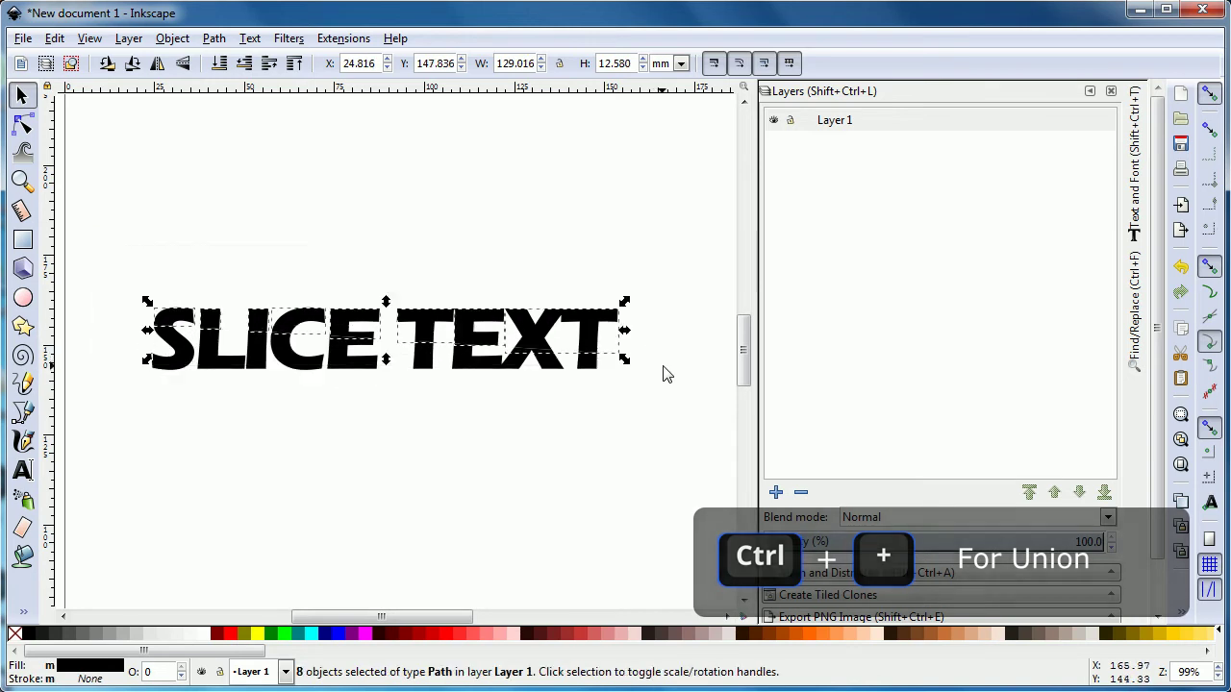
key(ctrl+plus)
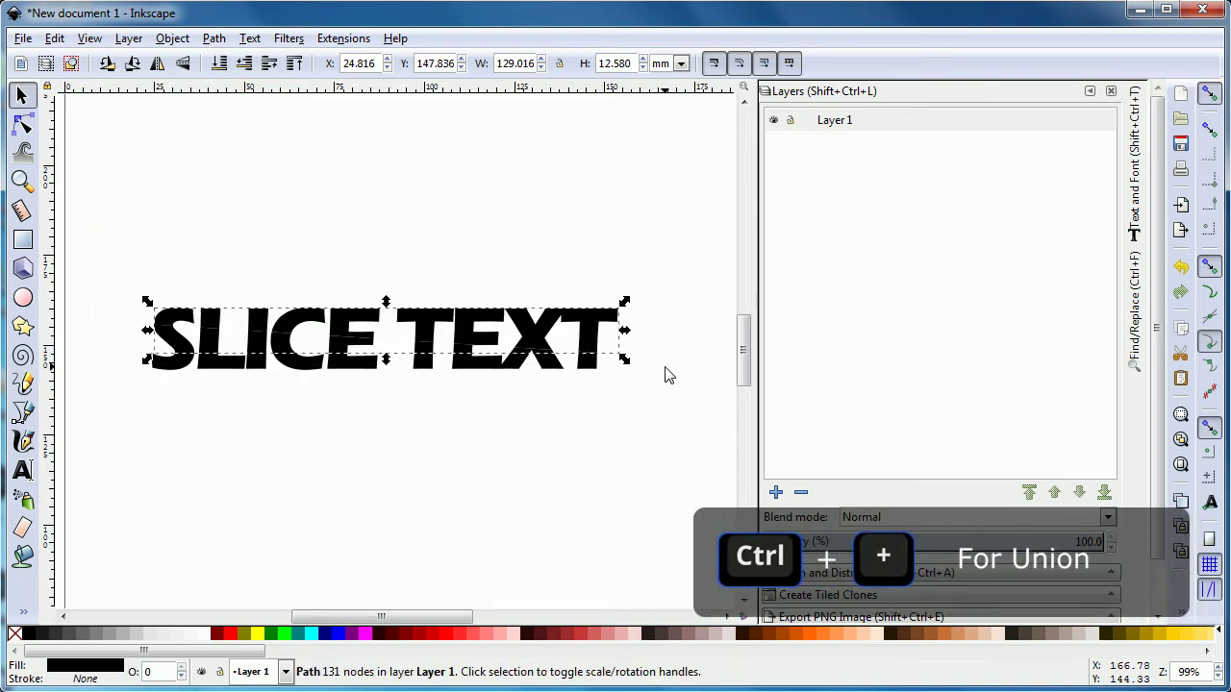
Draw a large rectangle covering the whole page
key(r)
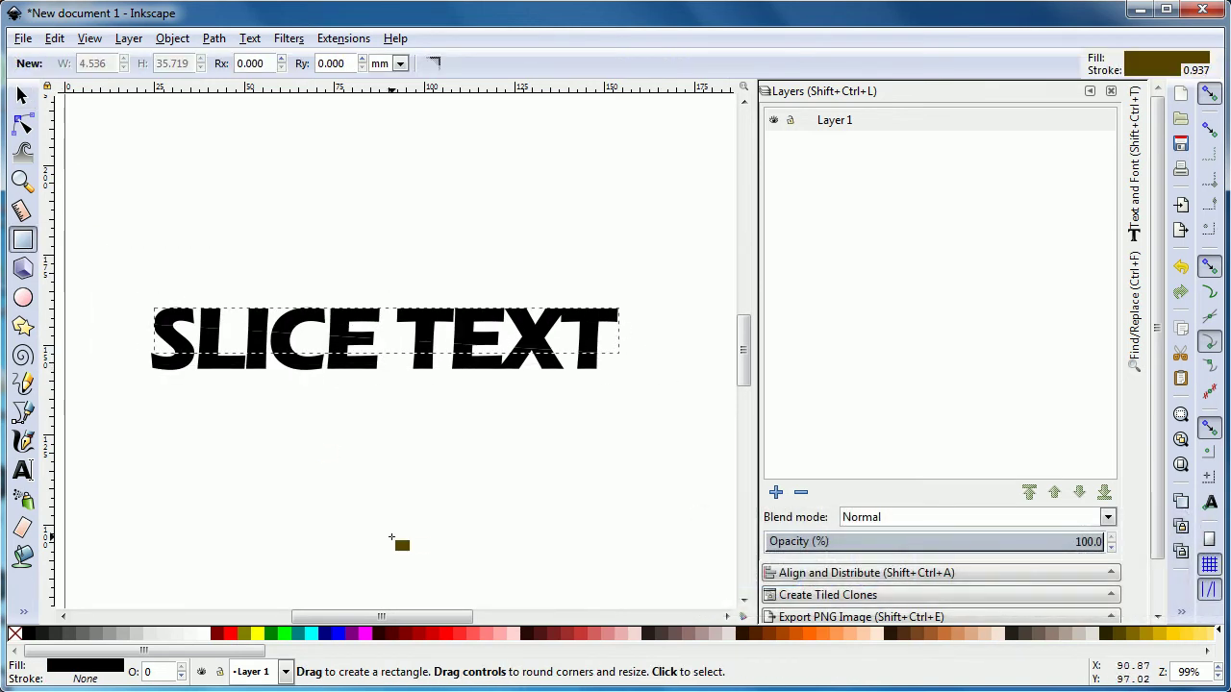
key(minus)
drag(132, 189, 661, 530)
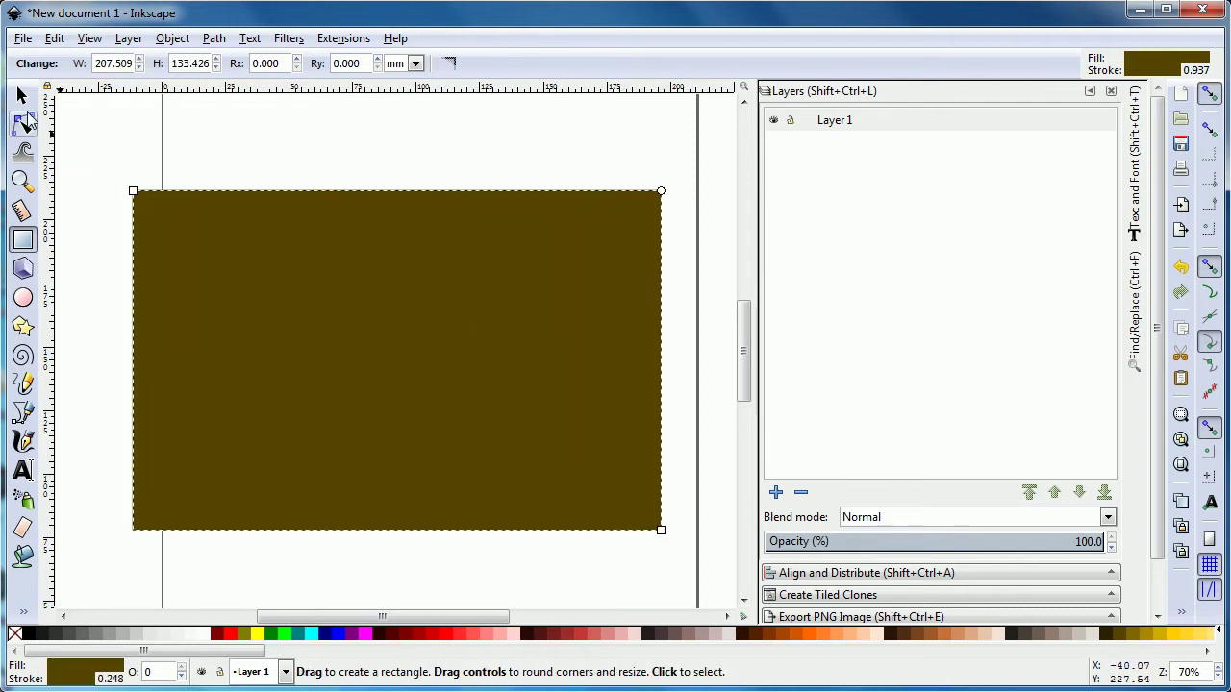
key(s)
Put the rectangle behind the text with a cyan radial gradient, lighter at the centre
key(ctrl+shift+f)
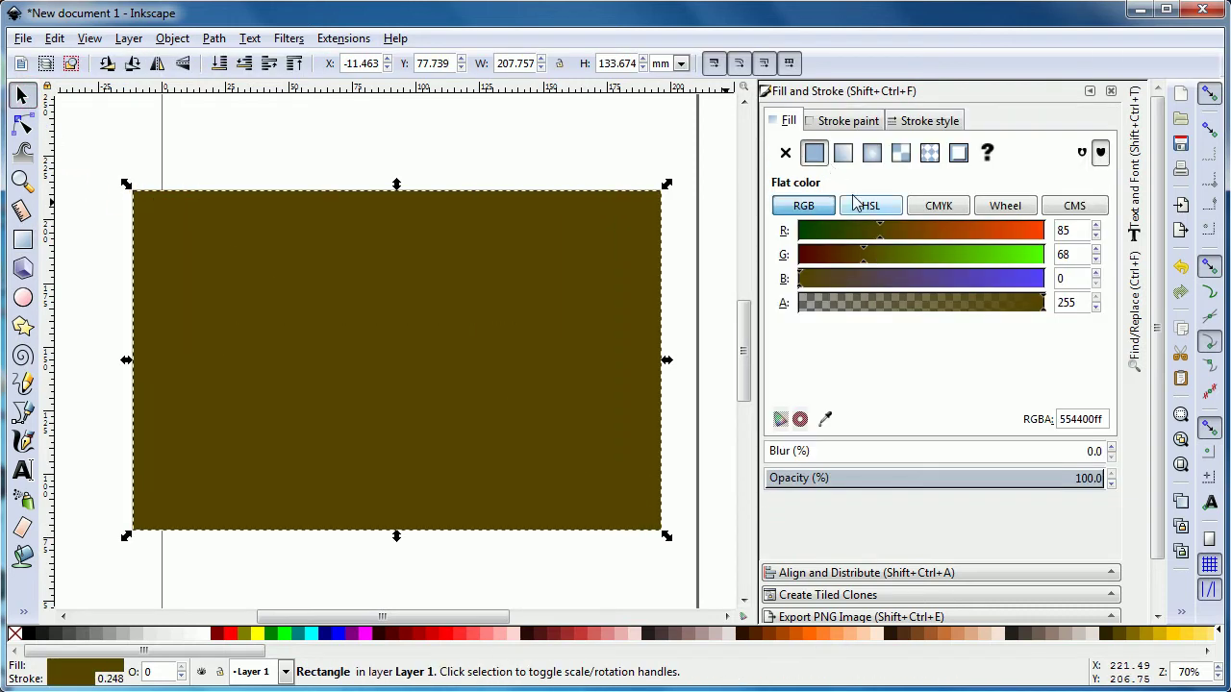
click(220, 63)
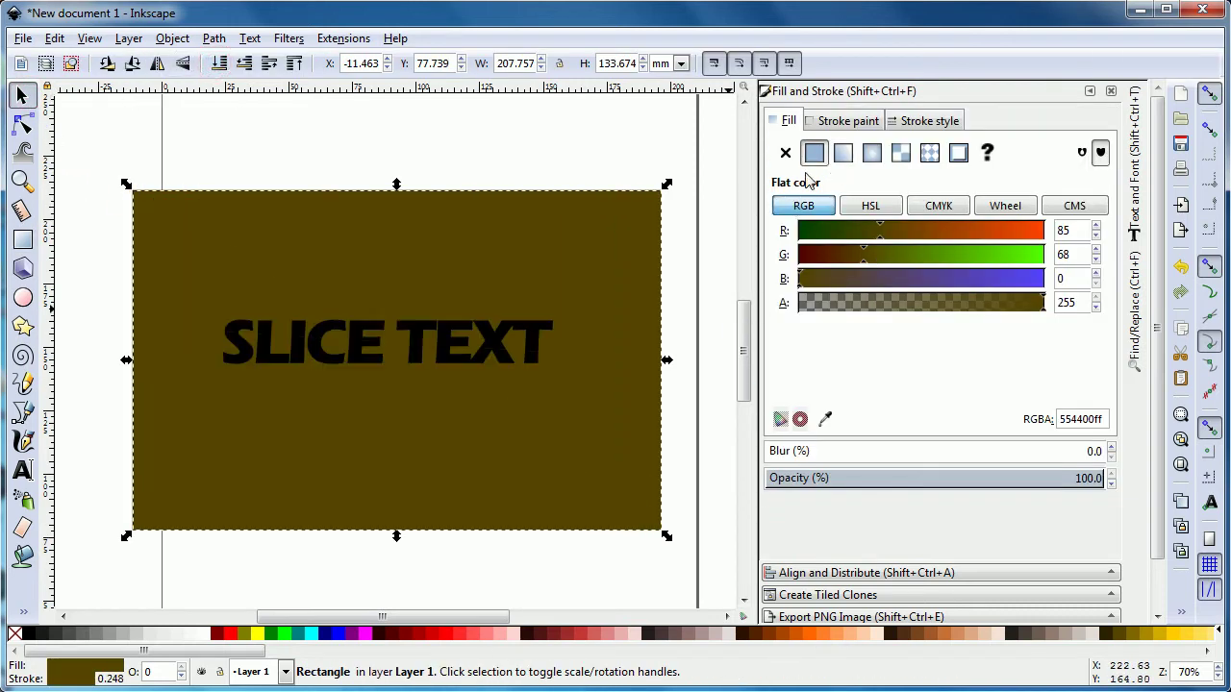
click(404, 632)
click(871, 152)
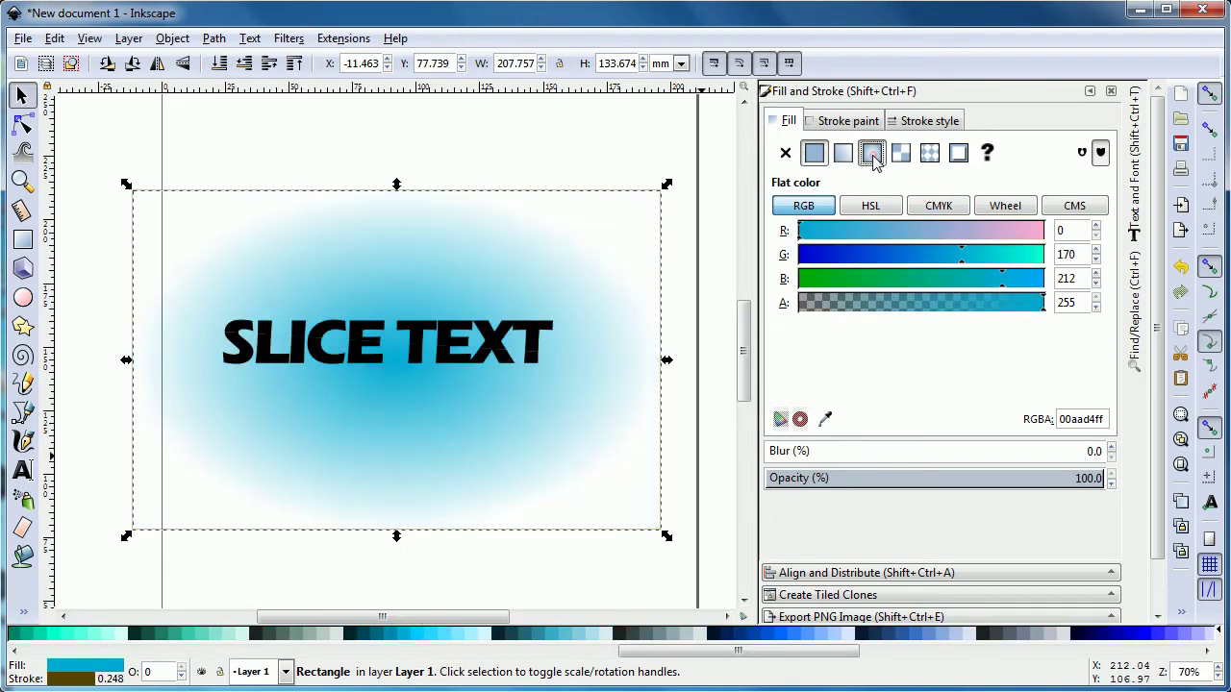
click(23, 297)
click(661, 360)
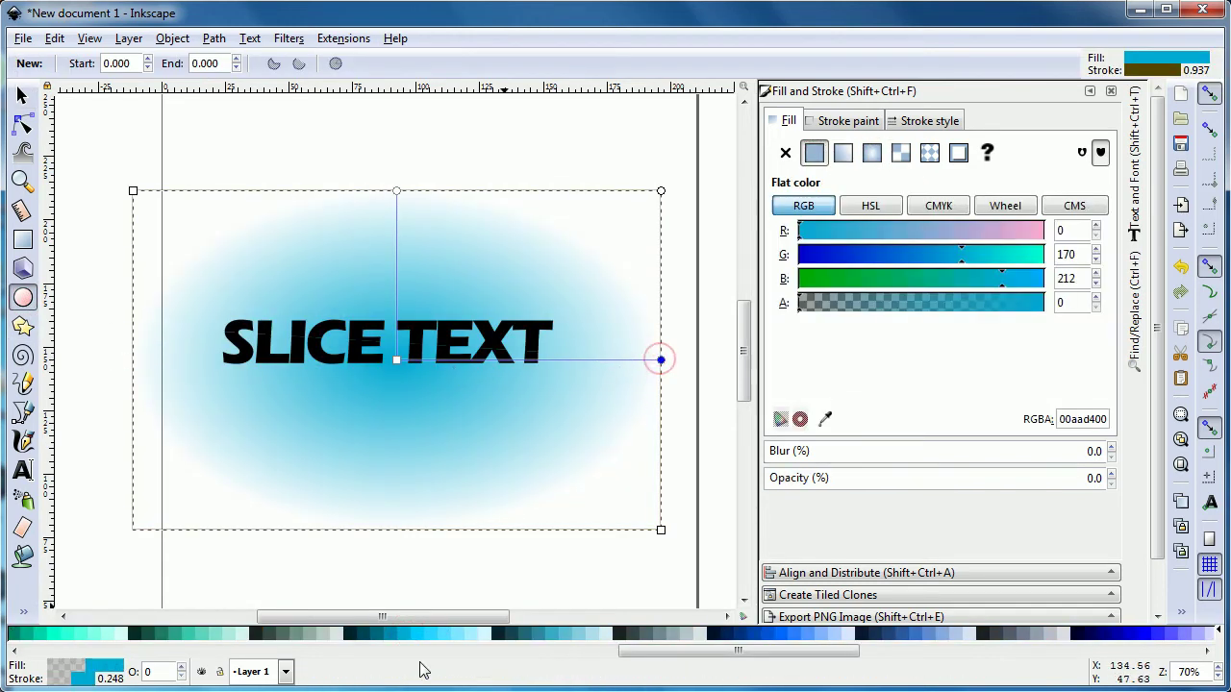
click(403, 638)
click(396, 360)
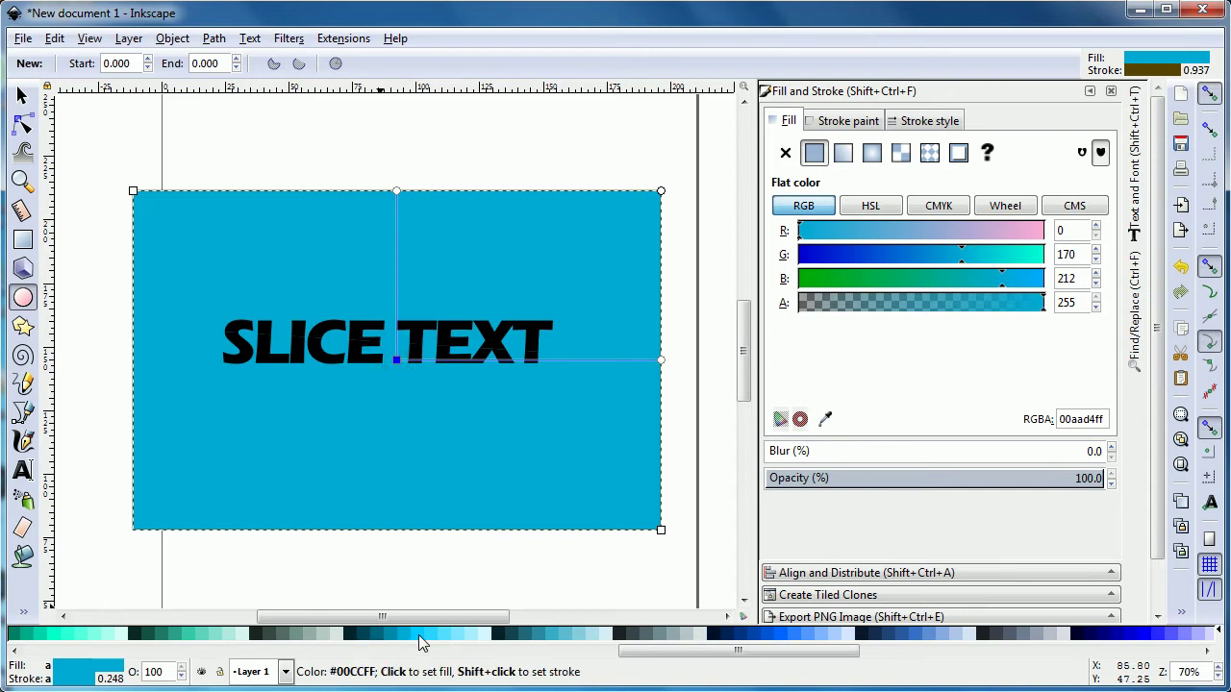
click(419, 635)
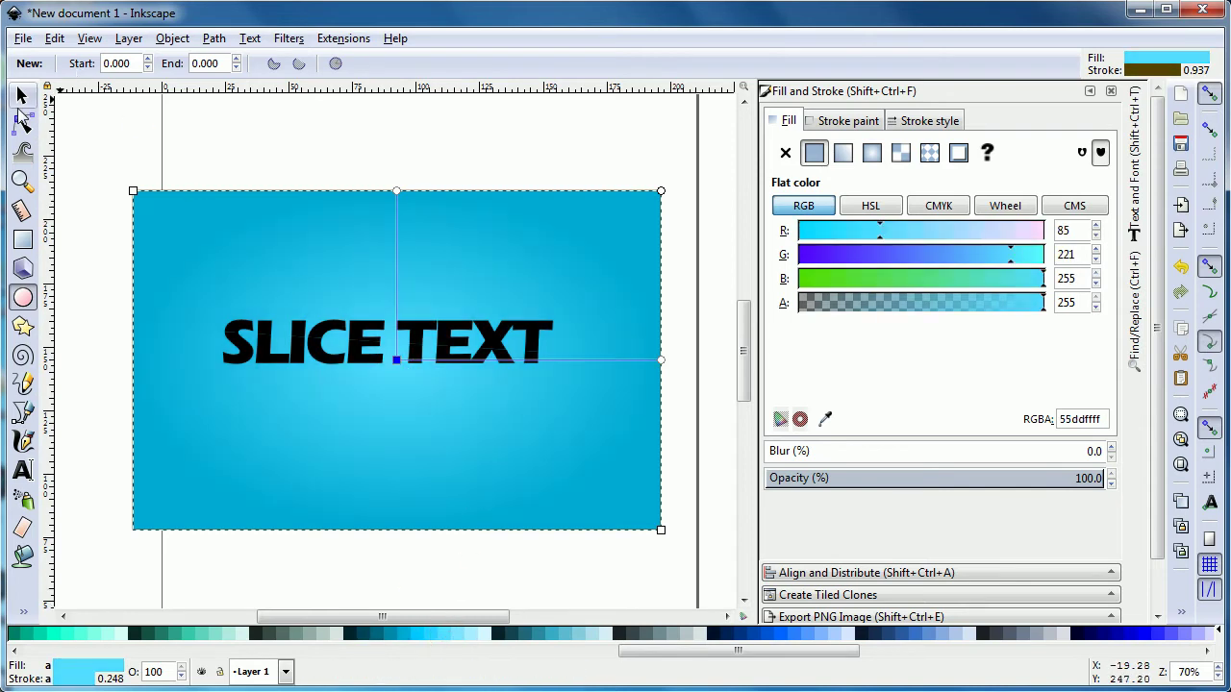
Tilt the SLICE TEXT lettering about 5° counter-clockwise
click(21, 96)
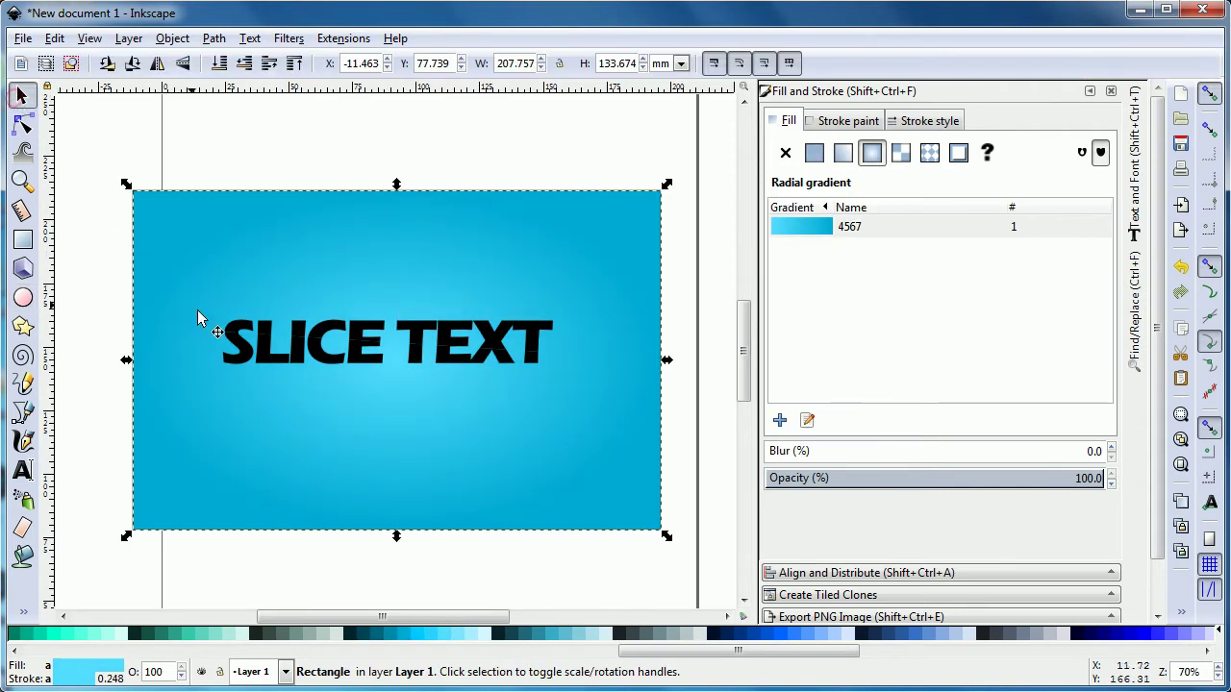
click(255, 325)
key(plus)
key(plus)
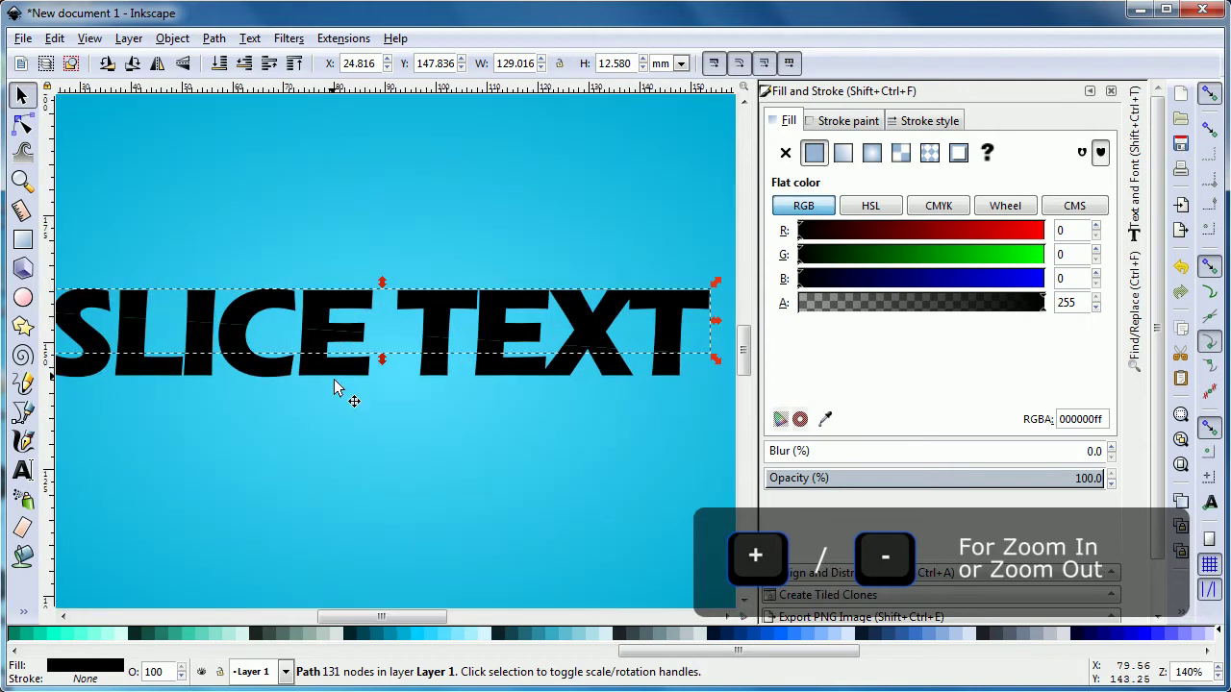
key(ctrl+shift+k)
click(341, 381)
mouse_move(719, 397)
mouse_down()
mouse_move(727, 349)
mouse_move(722, 360)
mouse_up()
drag(388, 616, 377, 625)
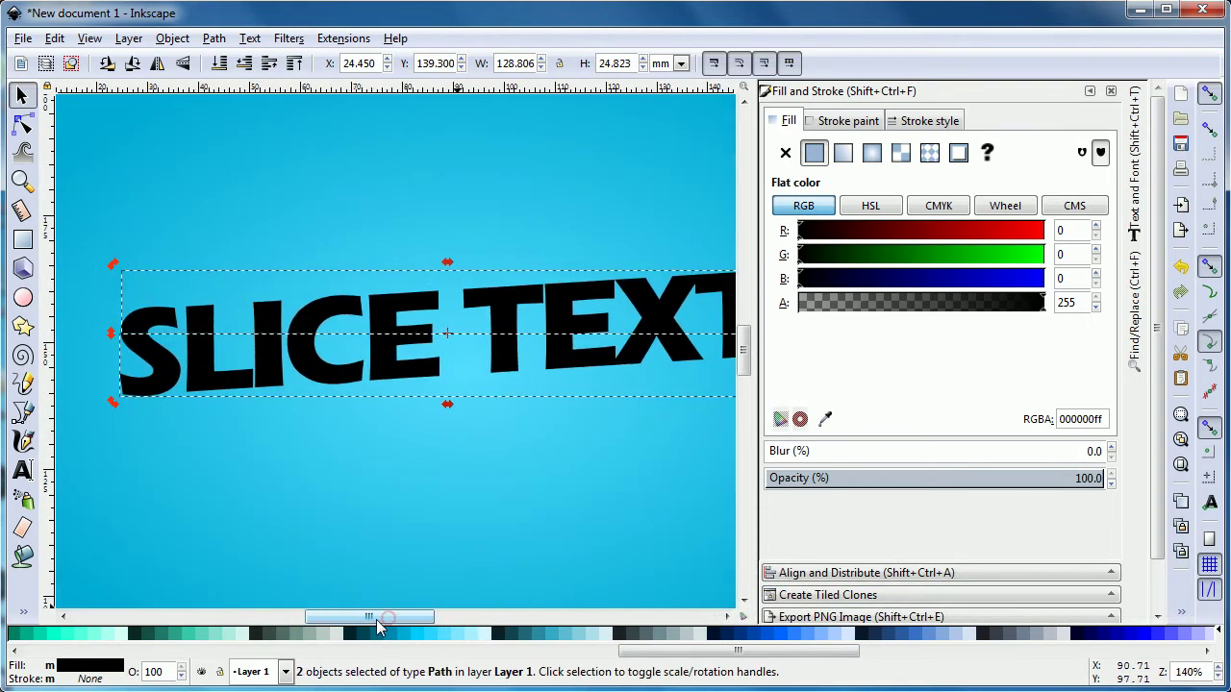
click(422, 531)
Give the upper text slice a vertical white linear gradient
click(24, 241)
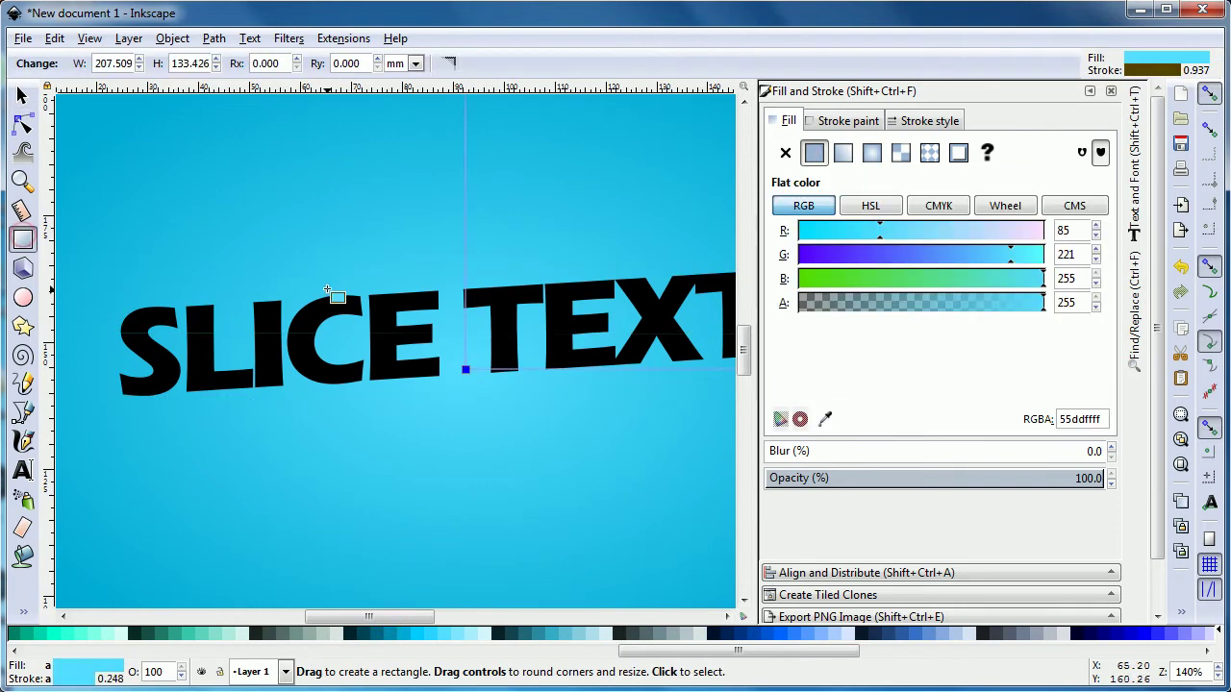
click(843, 154)
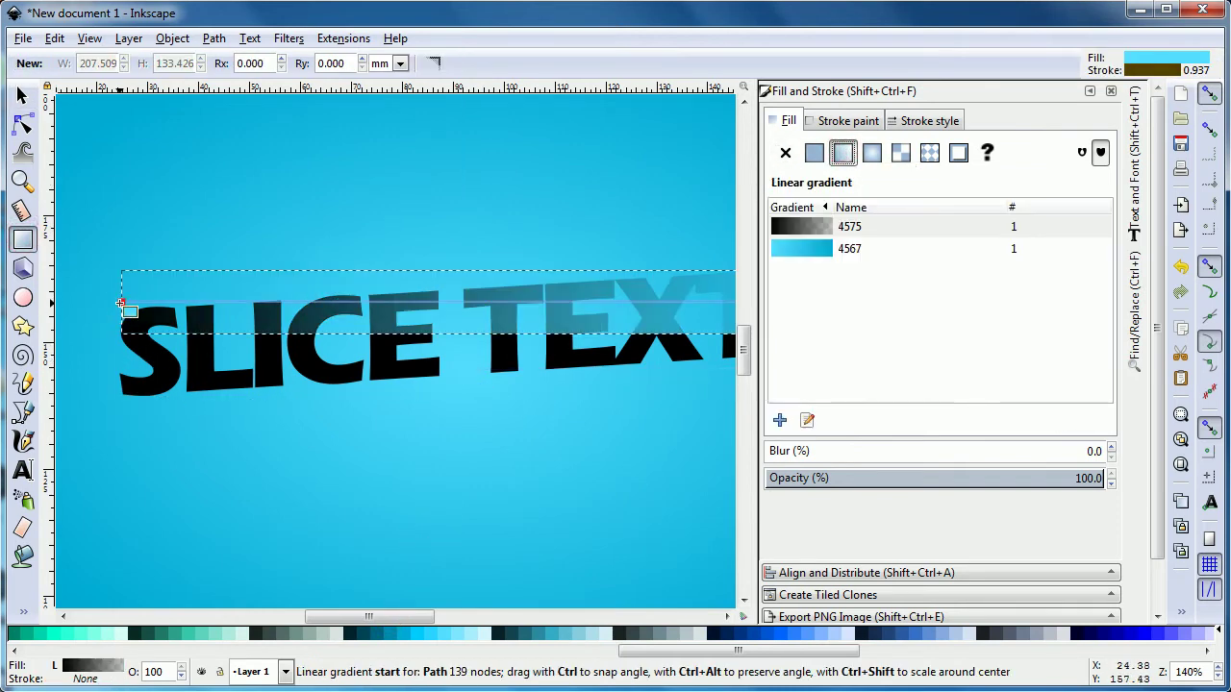
mouse_move(124, 305)
mouse_down()
mouse_move(481, 356)
mouse_move(505, 337)
mouse_move(491, 373)
mouse_up()
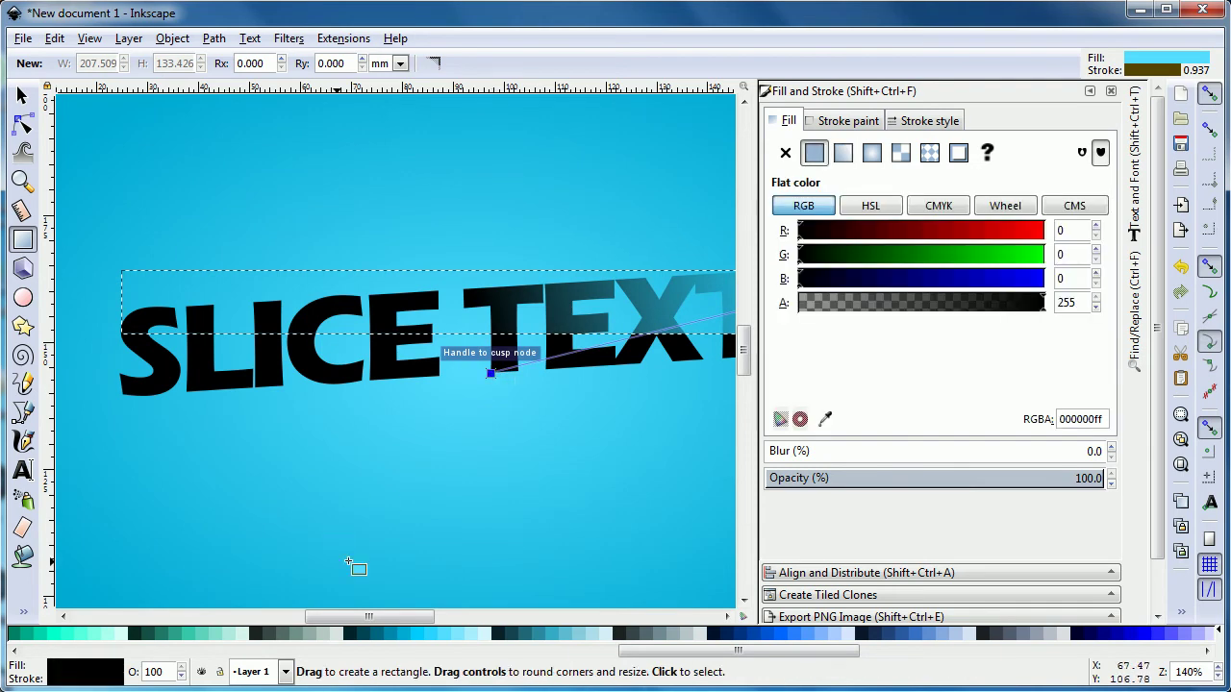
scroll(404, 538, right, 5)
drag(588, 303, 302, 318)
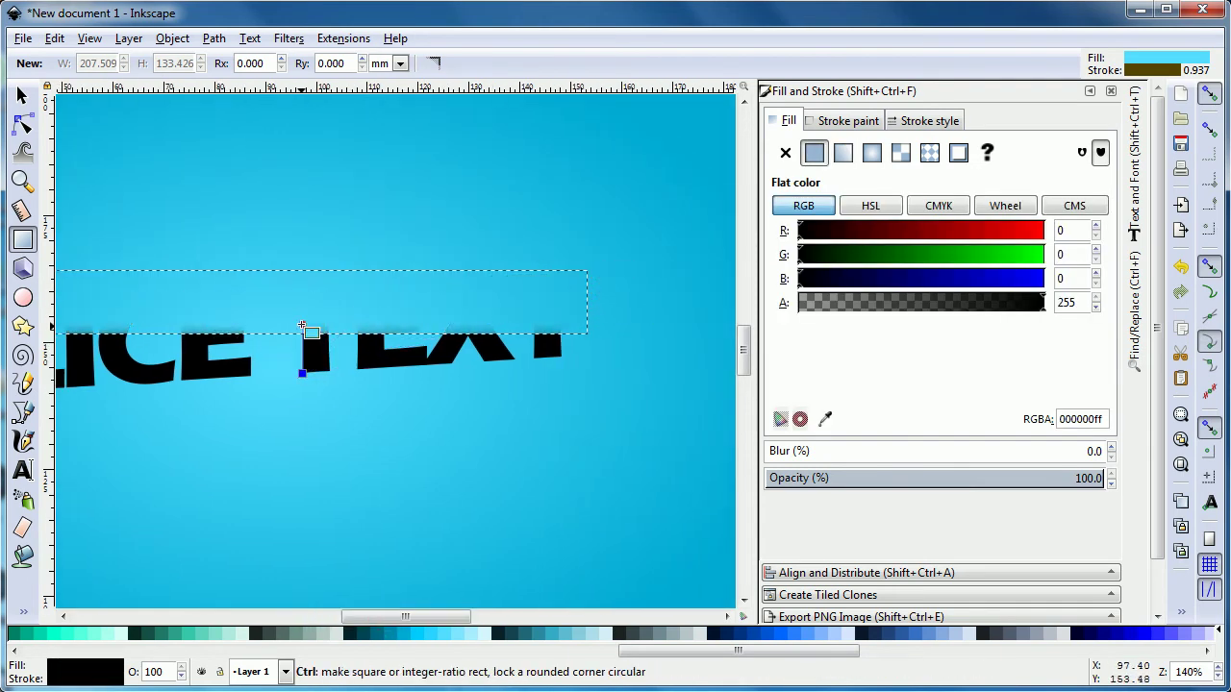
click(394, 633)
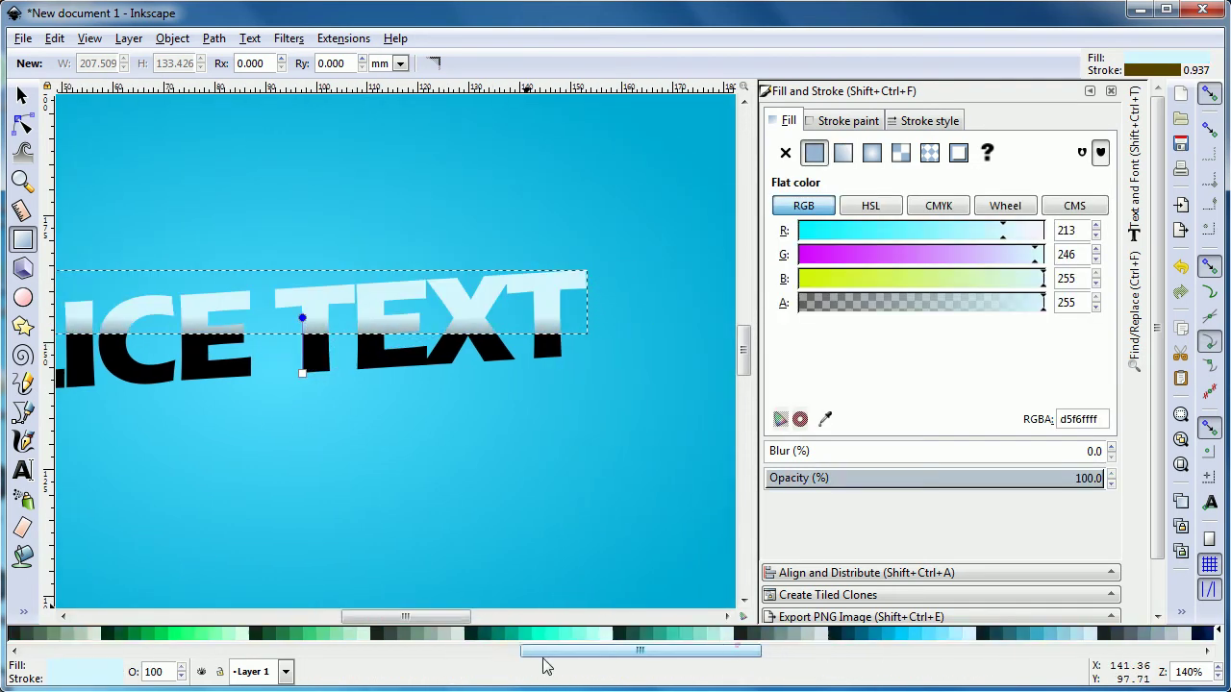
drag(731, 650, 205, 645)
click(205, 636)
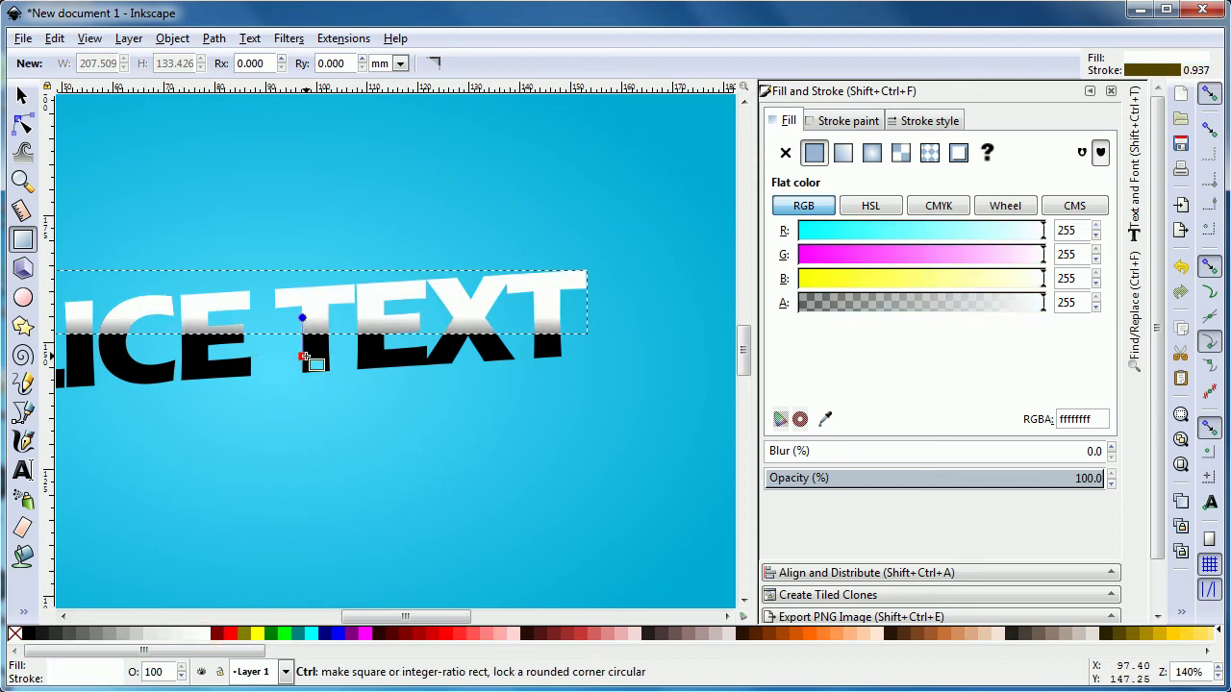
Fill the lower text slice solid white
click(306, 361)
click(202, 632)
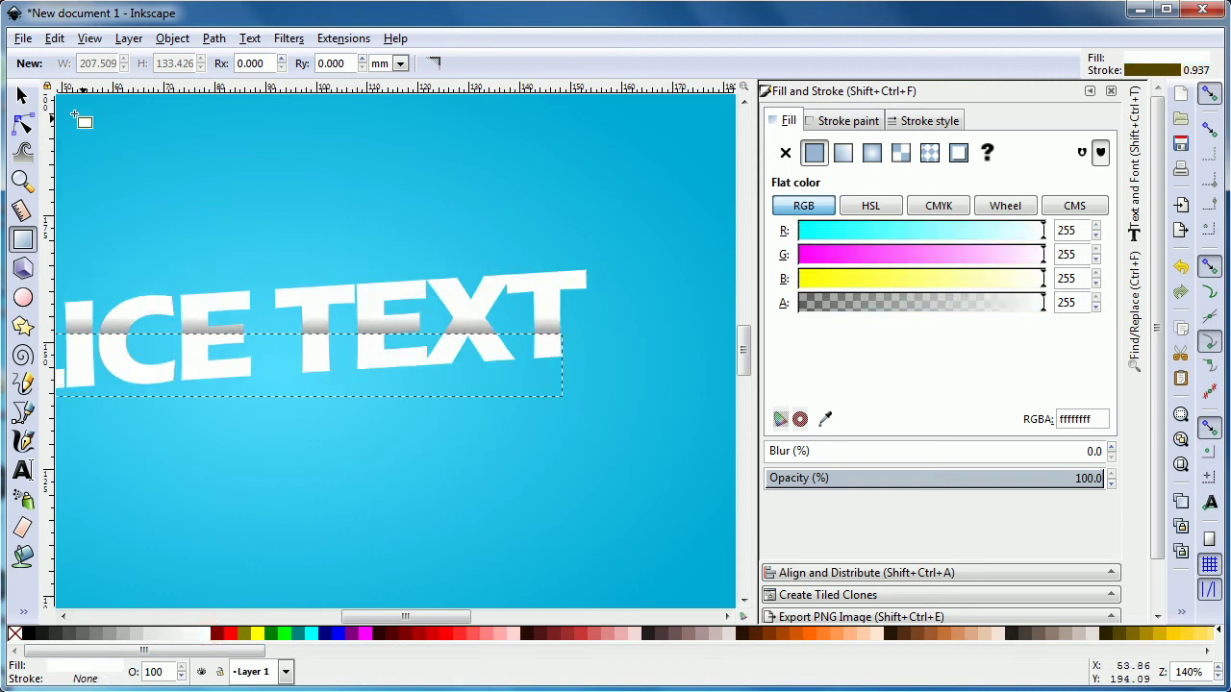
click(23, 95)
drag(404, 617, 369, 623)
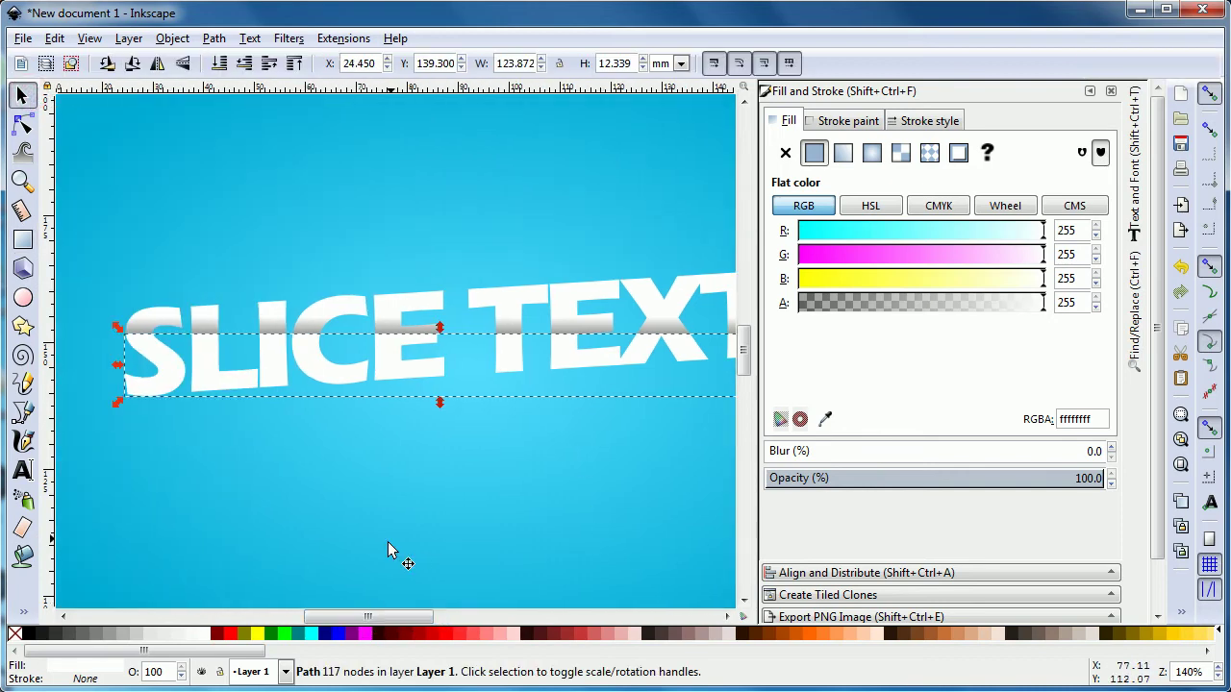
Nudge the upper text slice slightly to the right
click(498, 292)
drag(495, 297, 510, 297)
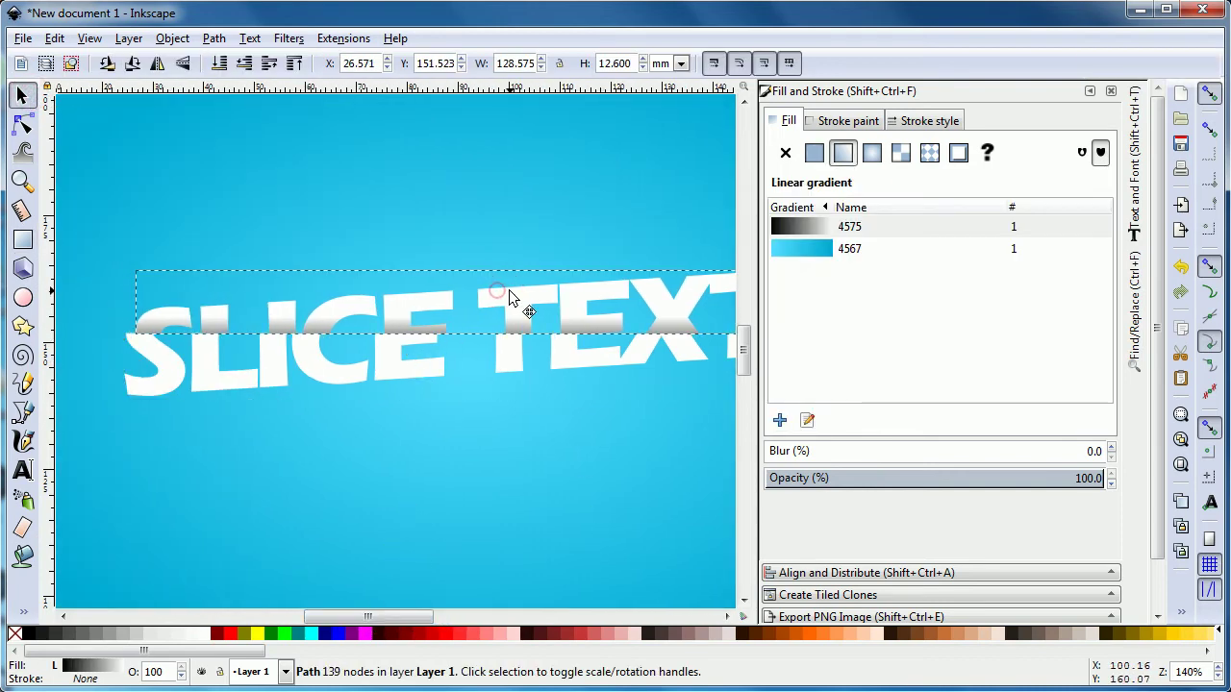
click(490, 398)
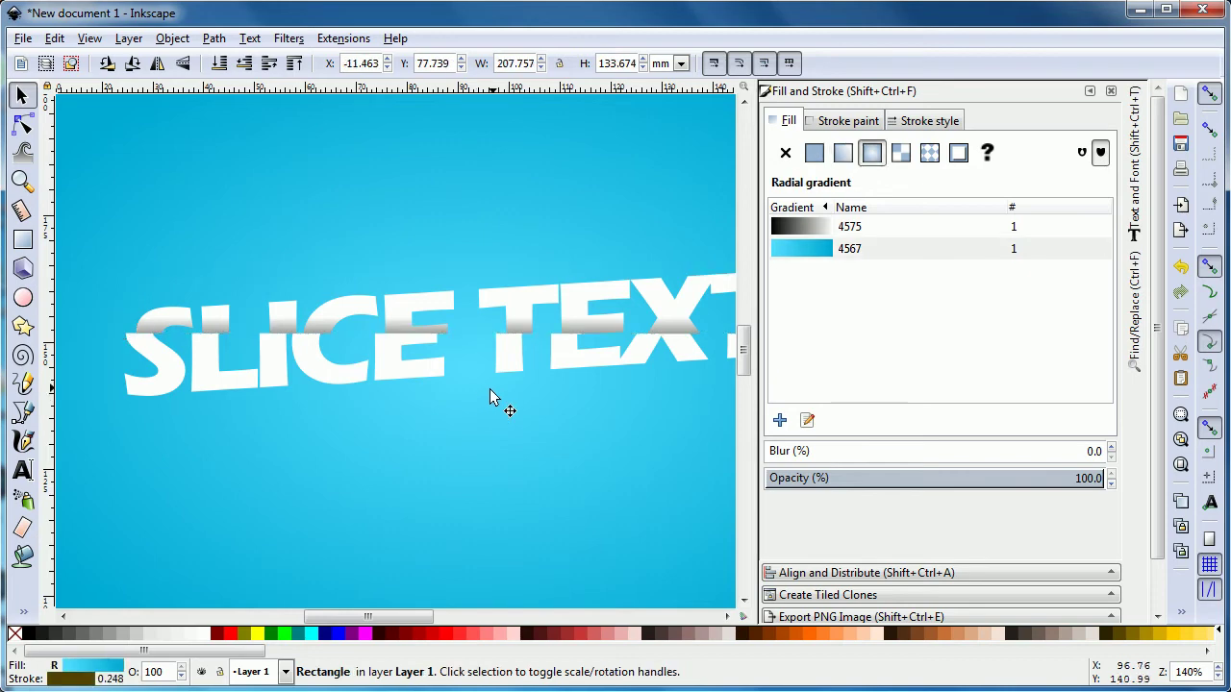
key(5)
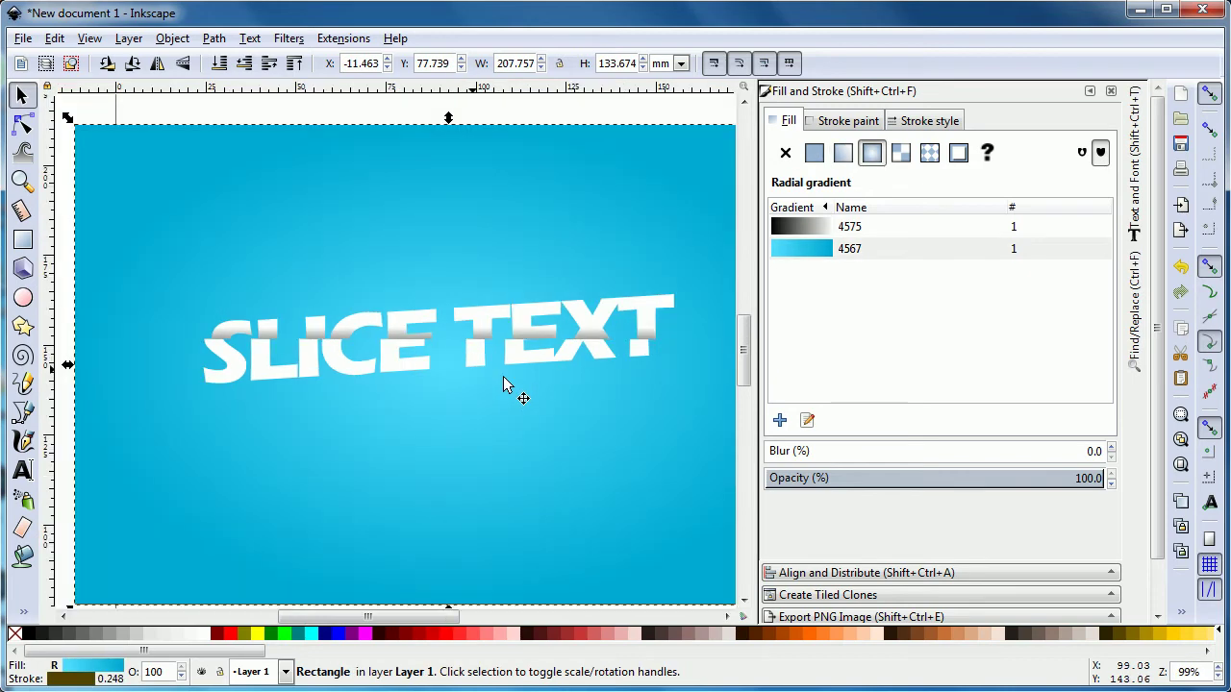
Rotate both text halves together a few degrees counter-clockwise
click(330, 349)
shift+click(352, 321)
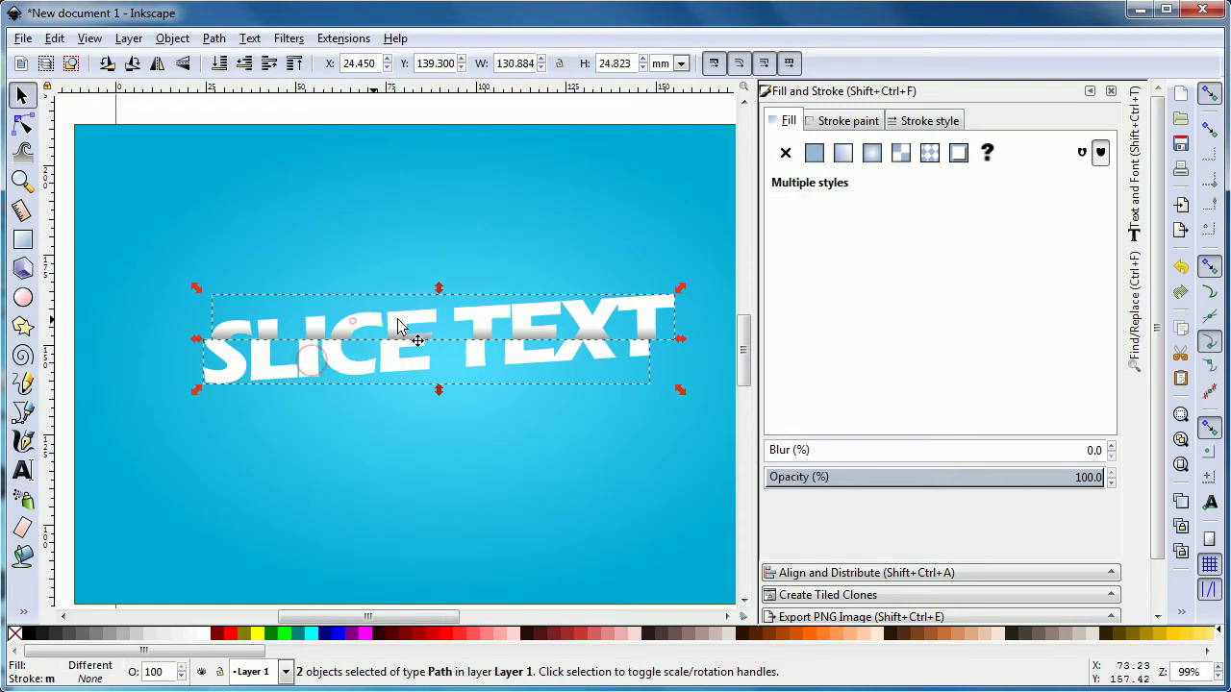
click(663, 323)
mouse_move(680, 288)
mouse_down()
mouse_move(679, 317)
mouse_move(667, 266)
mouse_up()
click(598, 427)
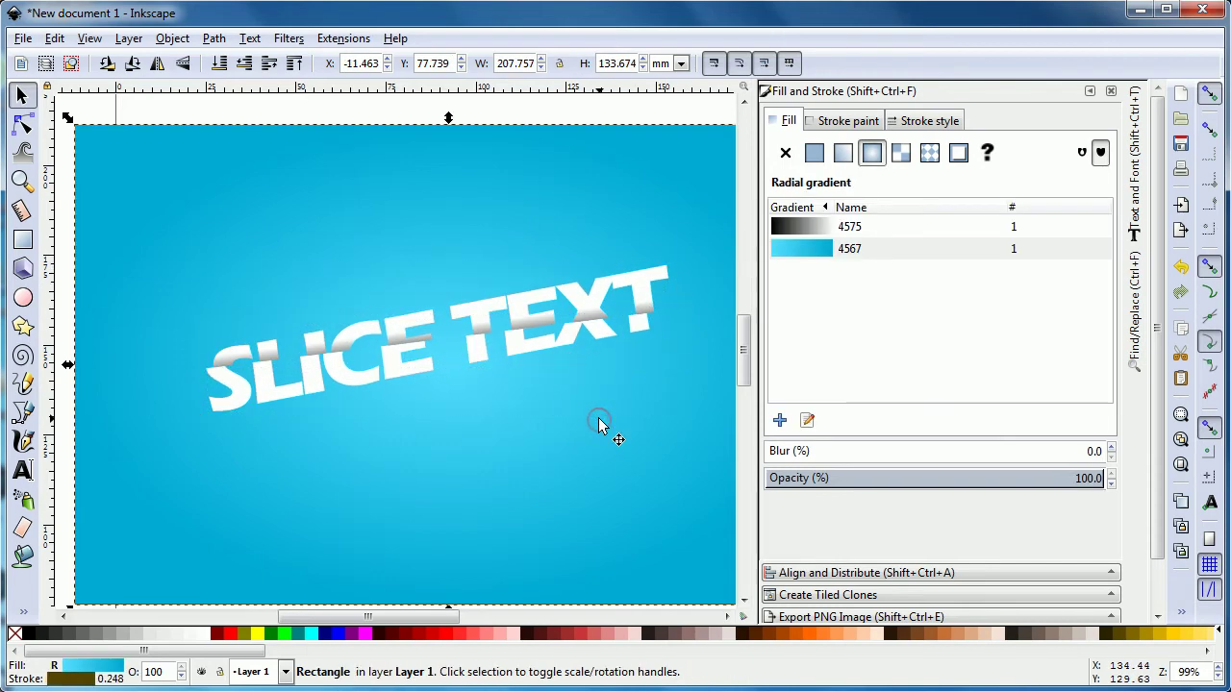
click(23, 239)
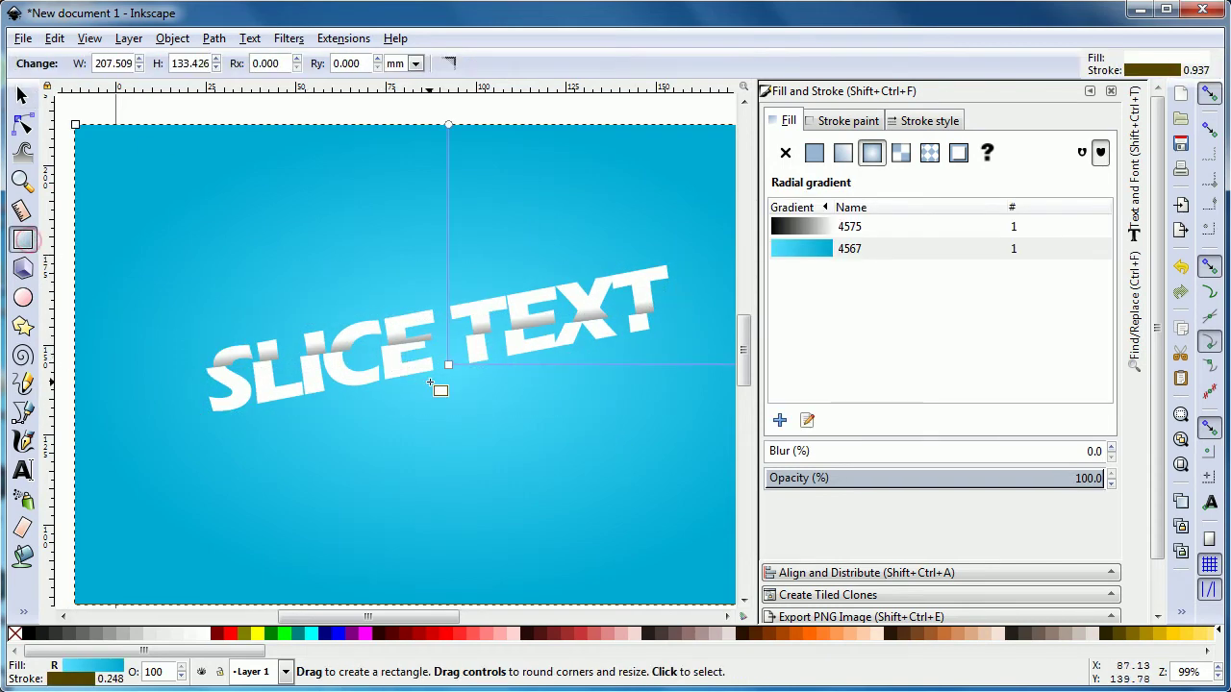
Set the background gradient centre to #00AAD4 and its outer stop to #004455
click(448, 365)
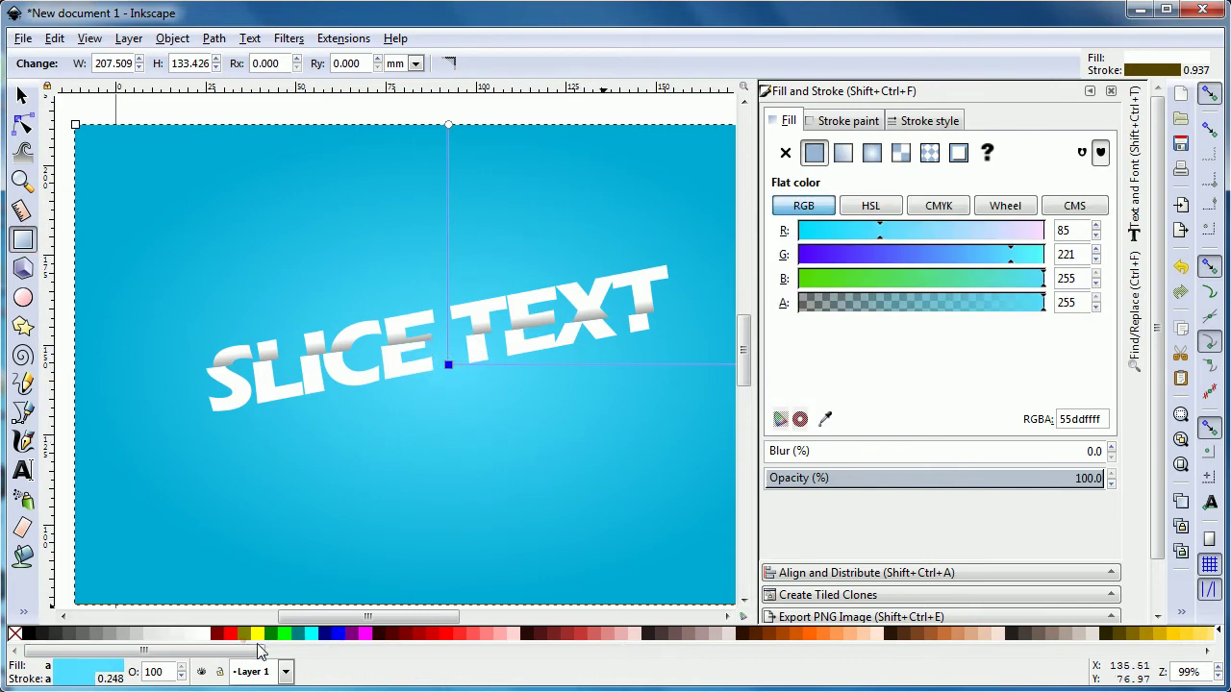
drag(133, 651, 660, 614)
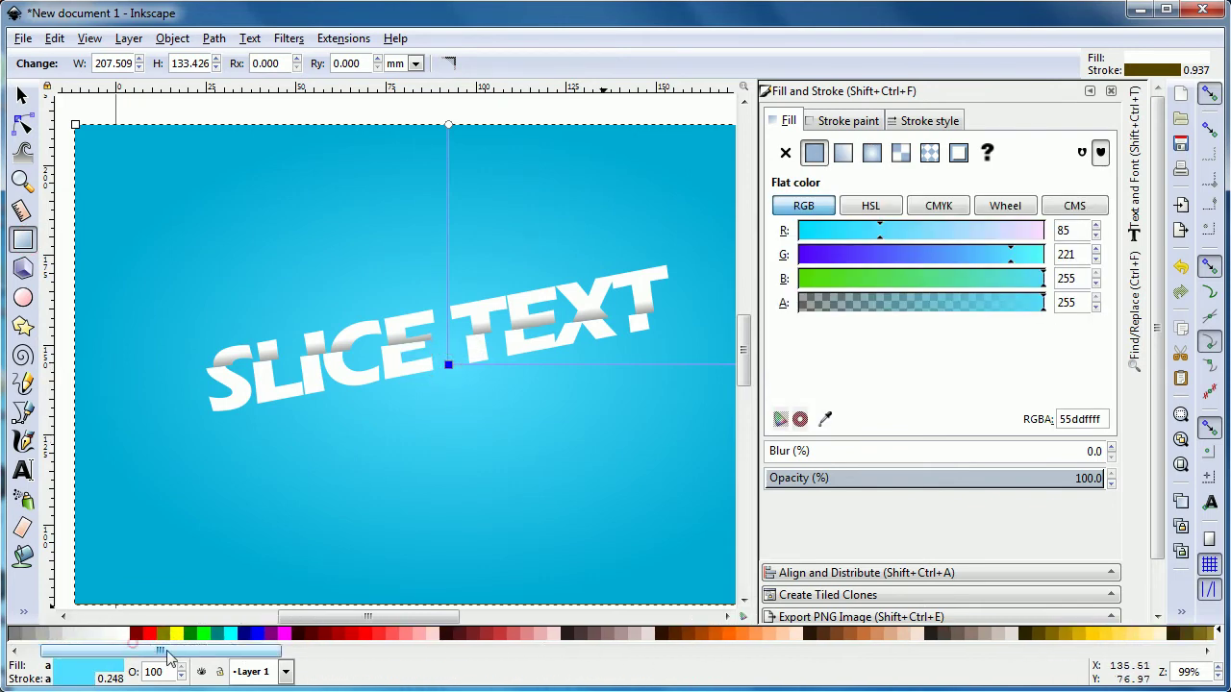
scroll(646, 635, down, 2)
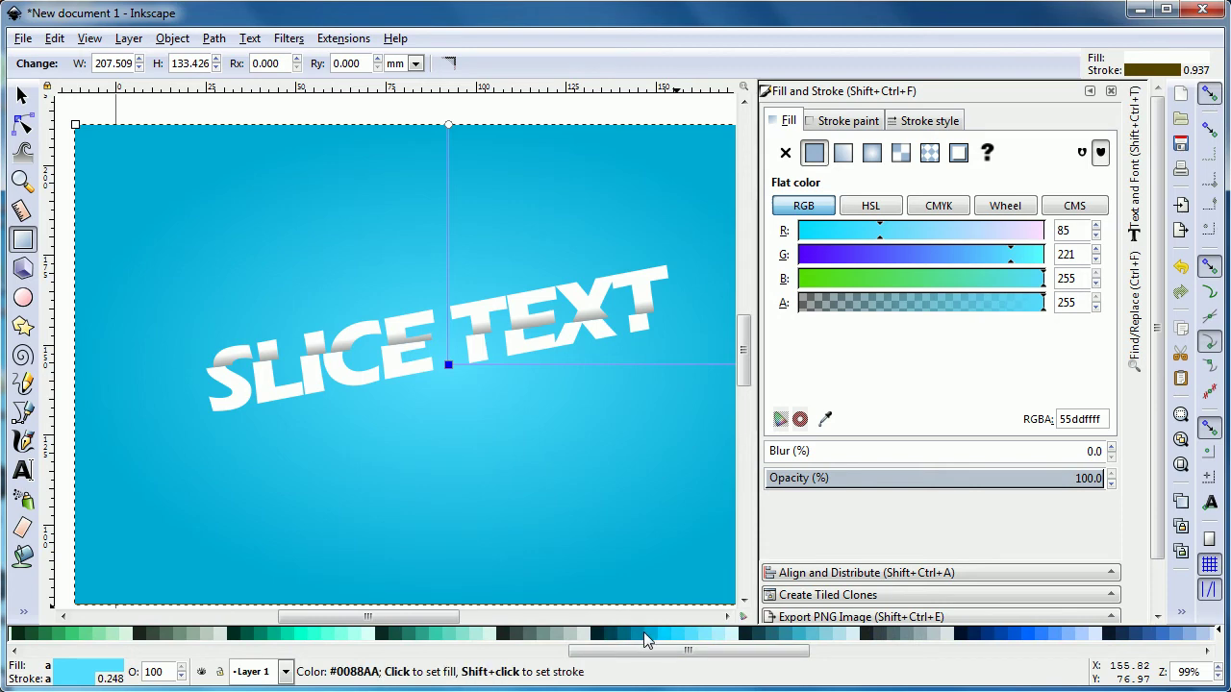
click(647, 638)
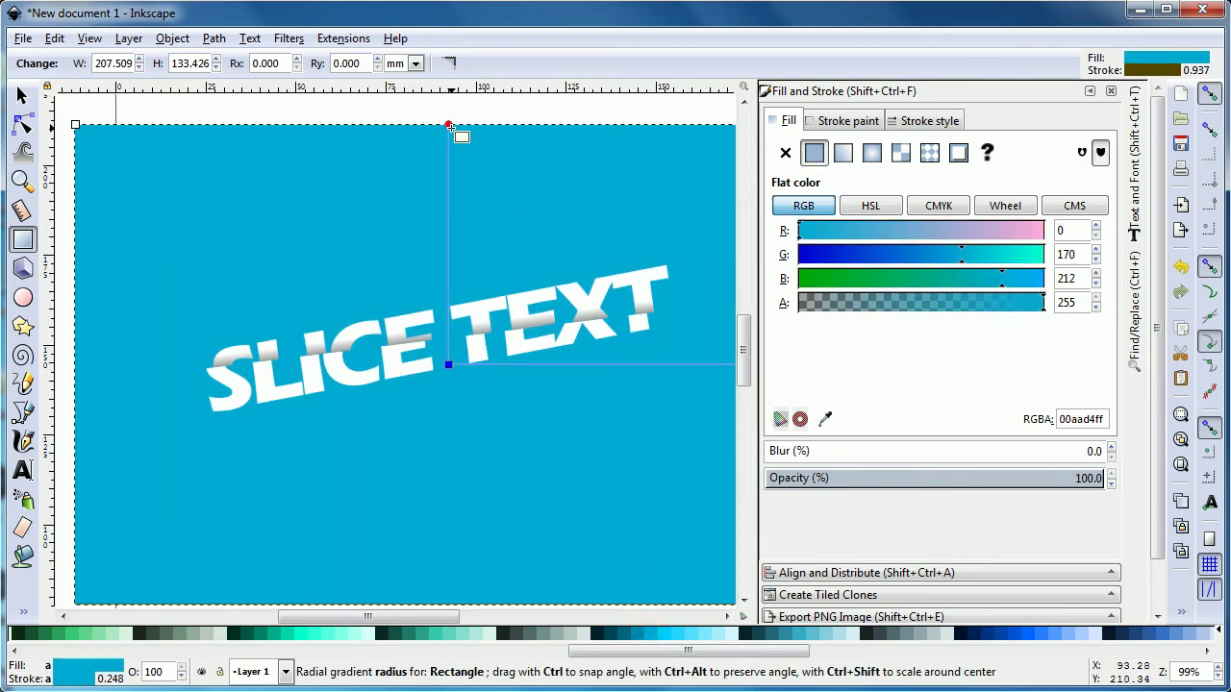
click(618, 640)
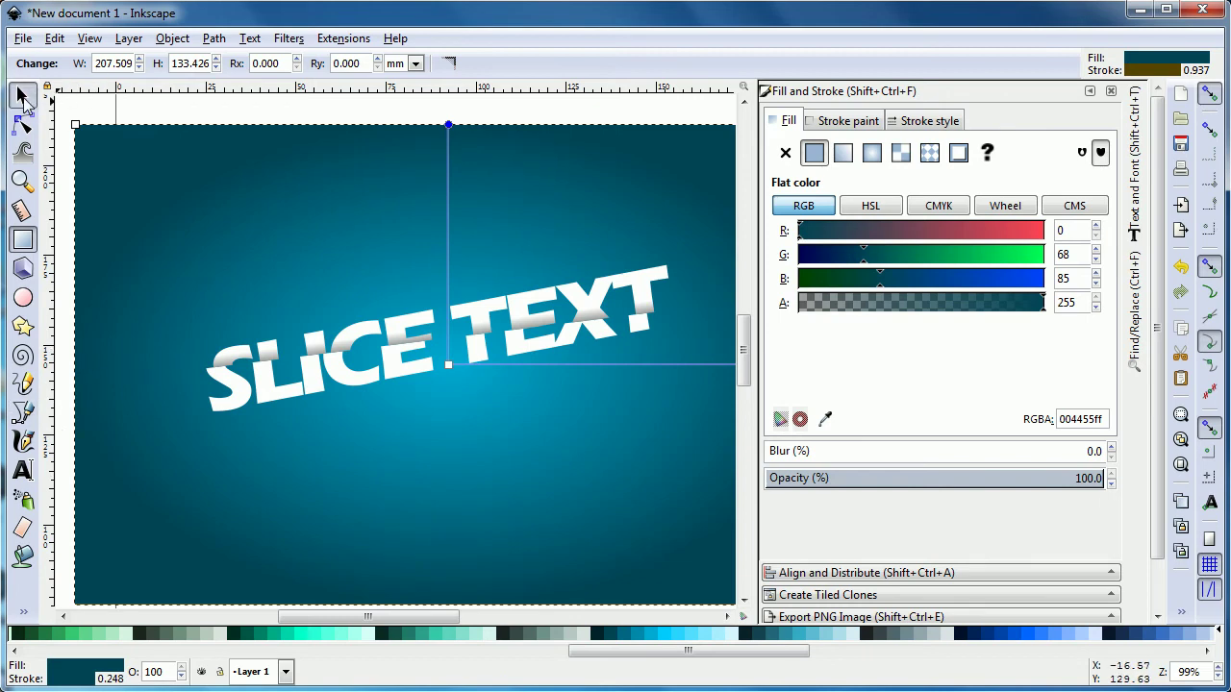
click(24, 96)
shift+click(365, 389)
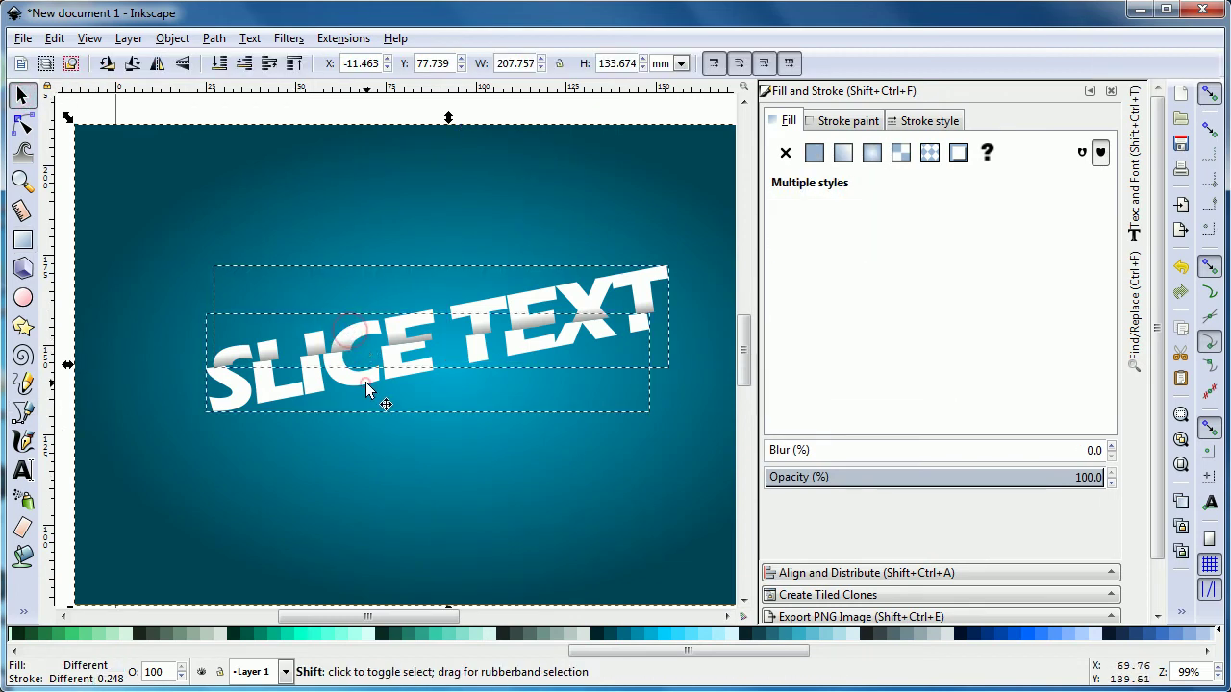
Duplicate the text, union the copy, fill it #0B2228, and stack it behind
key(ctrl+d)
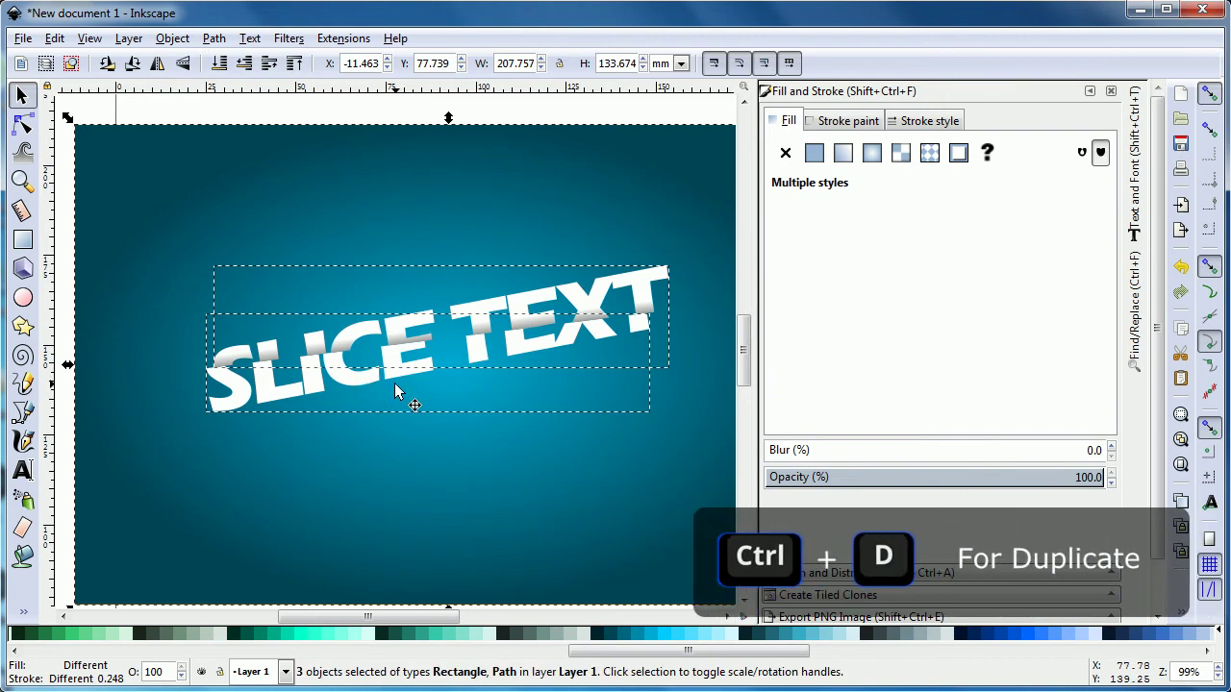
shift+click(648, 242)
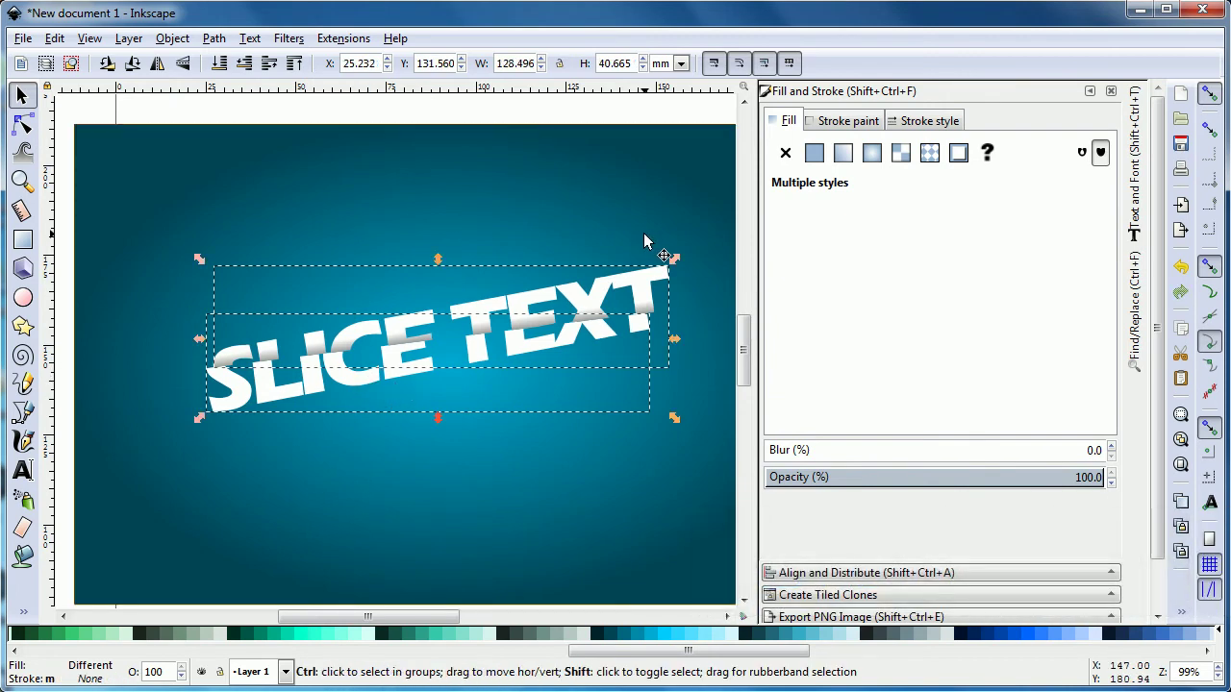
key(ctrl+plus)
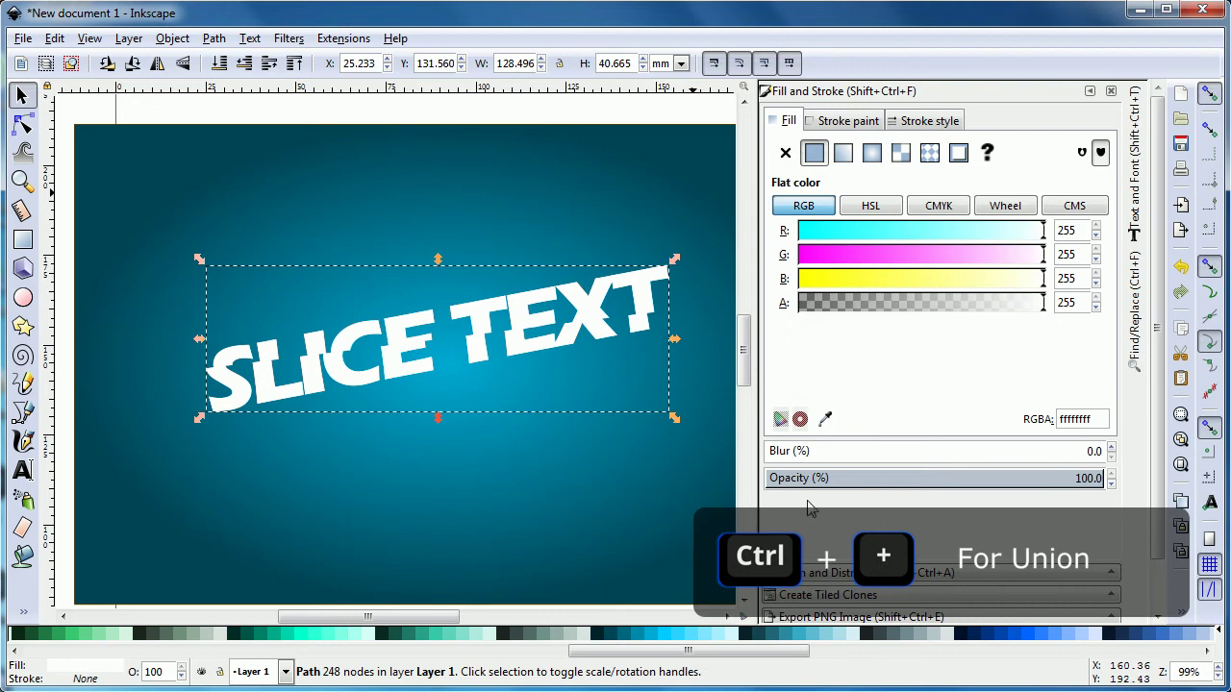
click(742, 635)
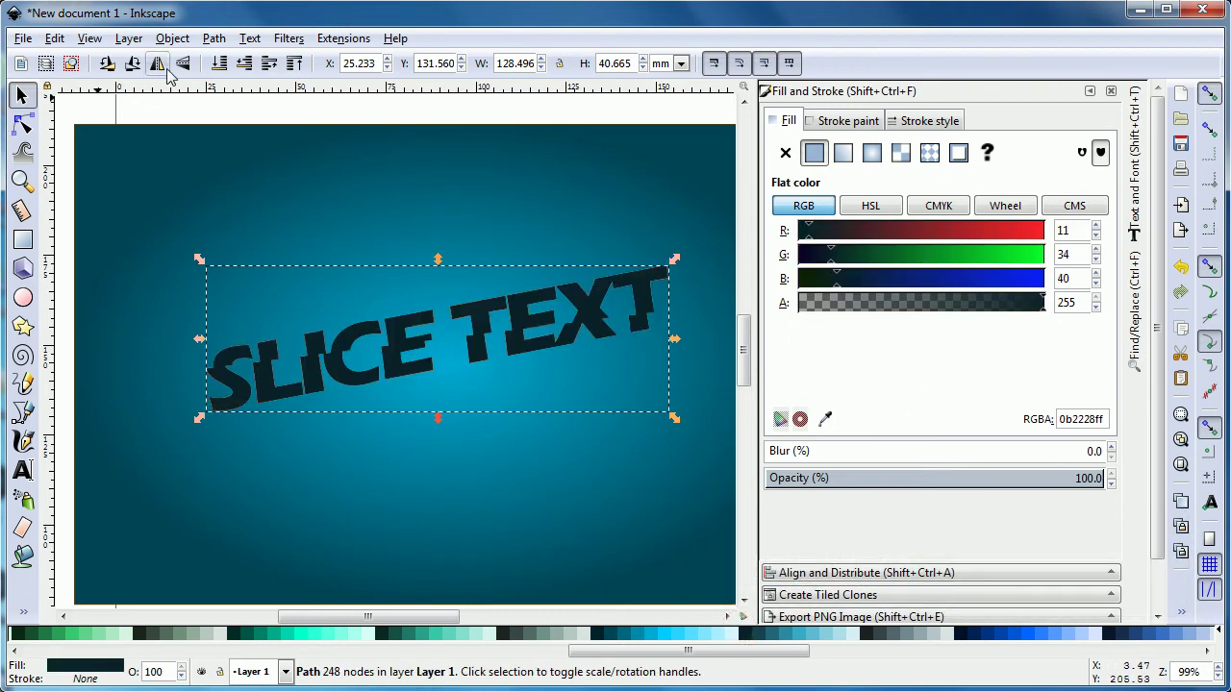
click(244, 65)
click(244, 65)
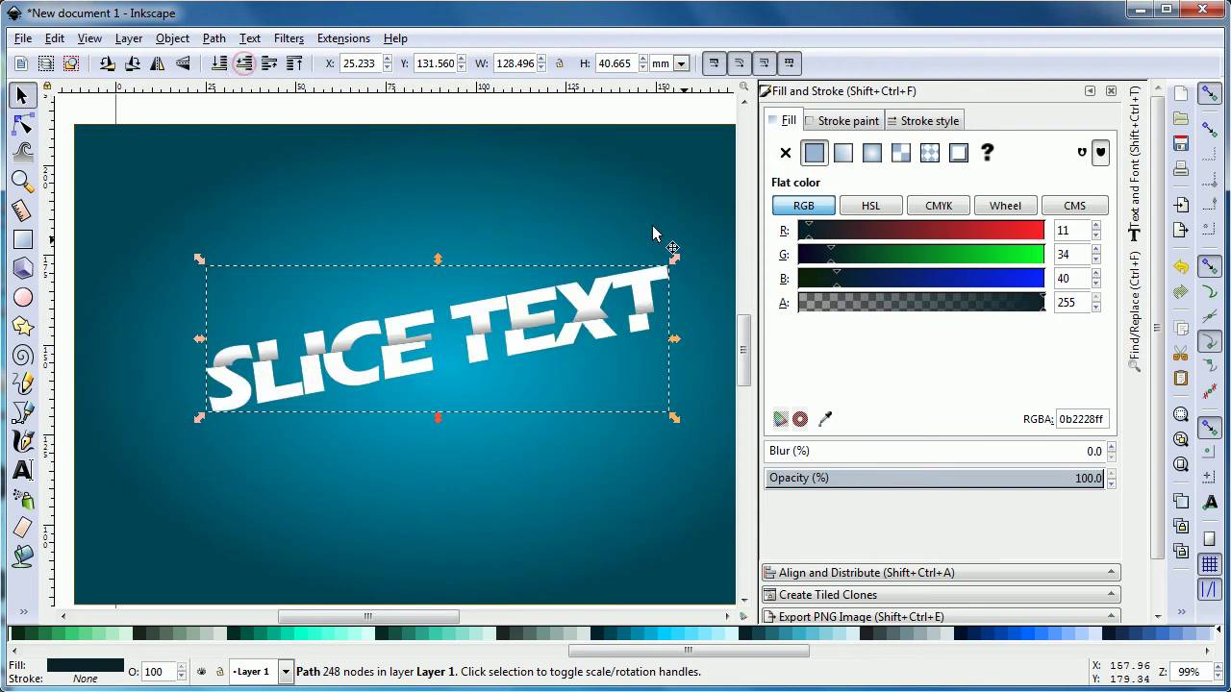
Blur the dark copy by 1.4 and lower its opacity to about 40%
drag(784, 451, 770, 456)
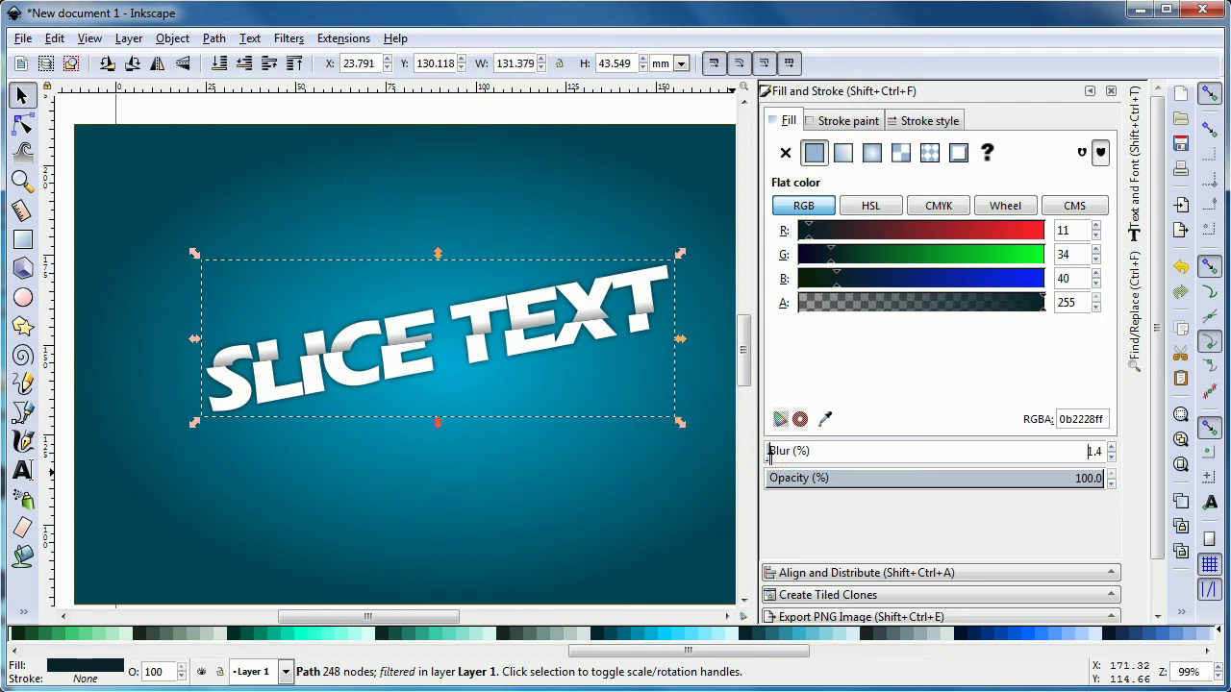
click(914, 478)
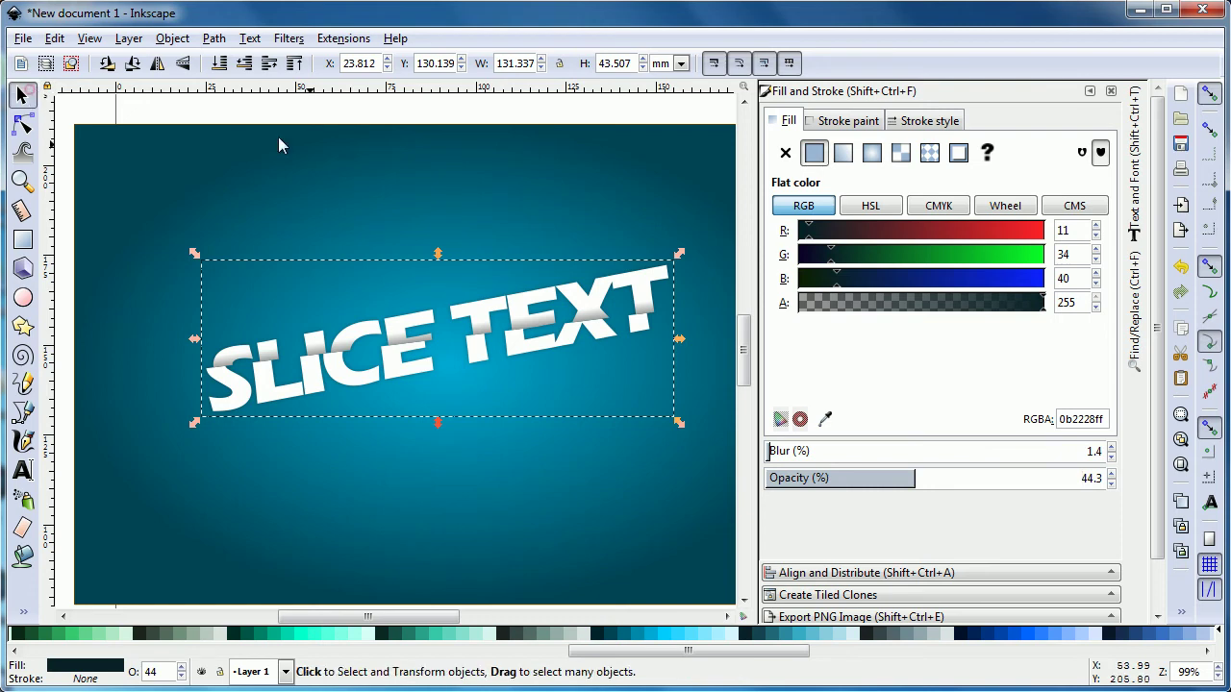
key(Down)
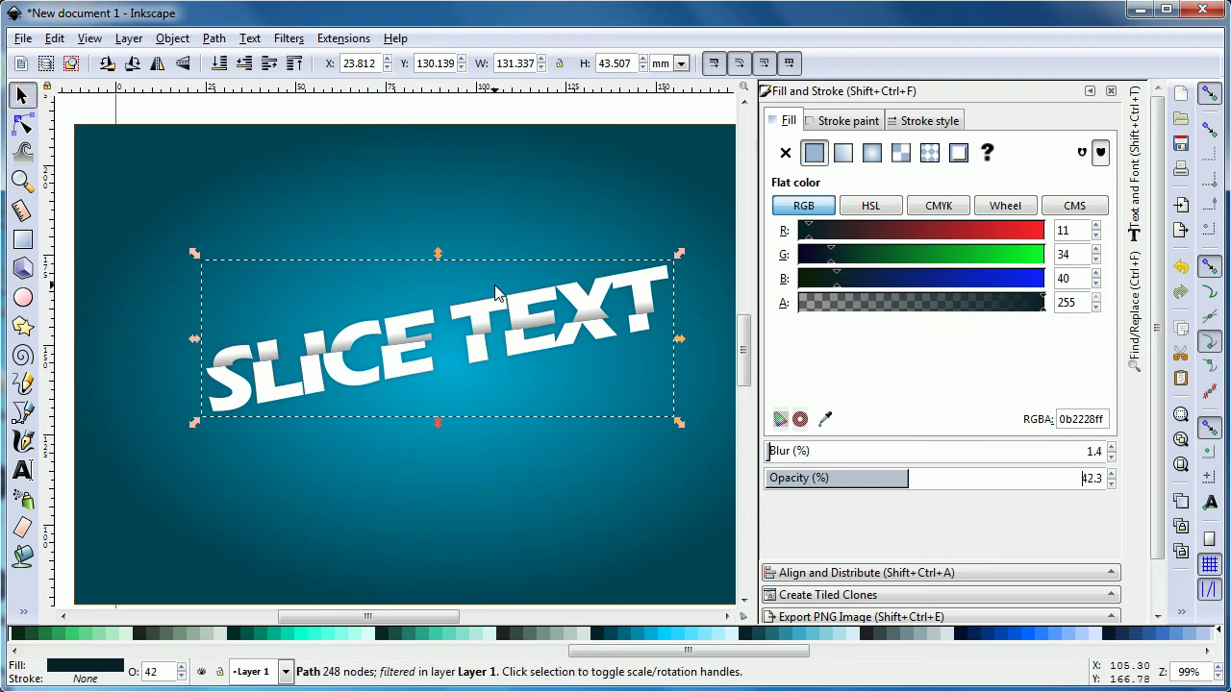
Offset the shadow slightly below the white text
click(440, 420)
drag(450, 314, 483, 313)
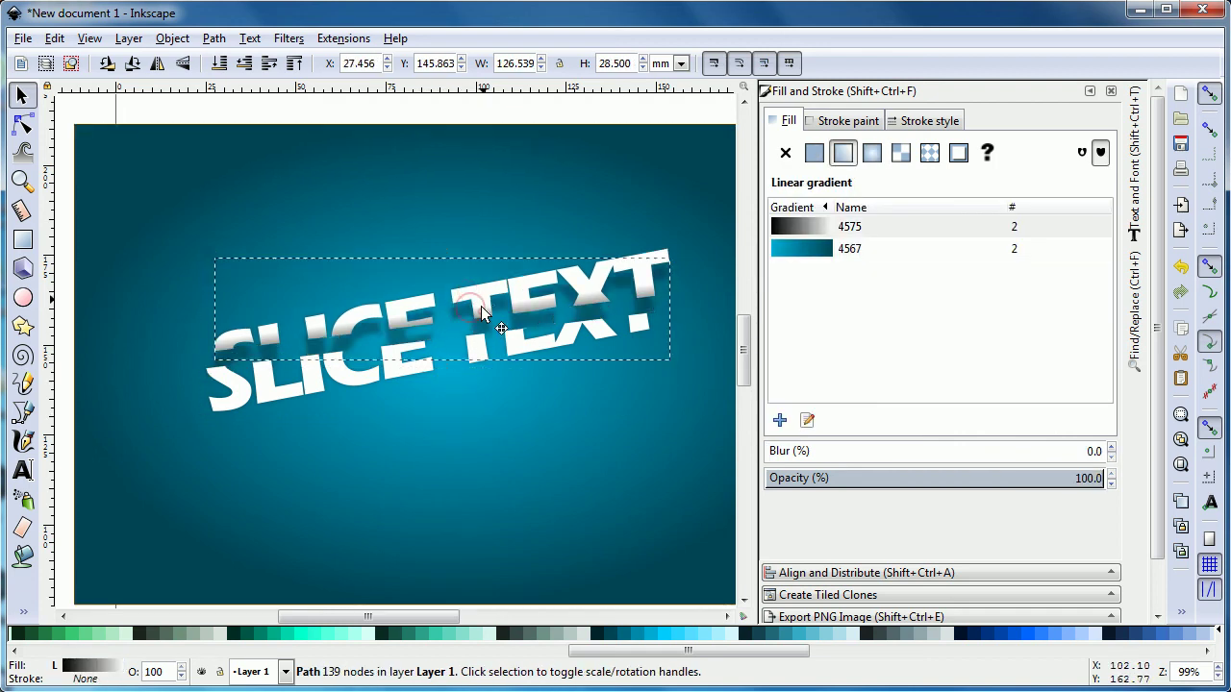
click(486, 312)
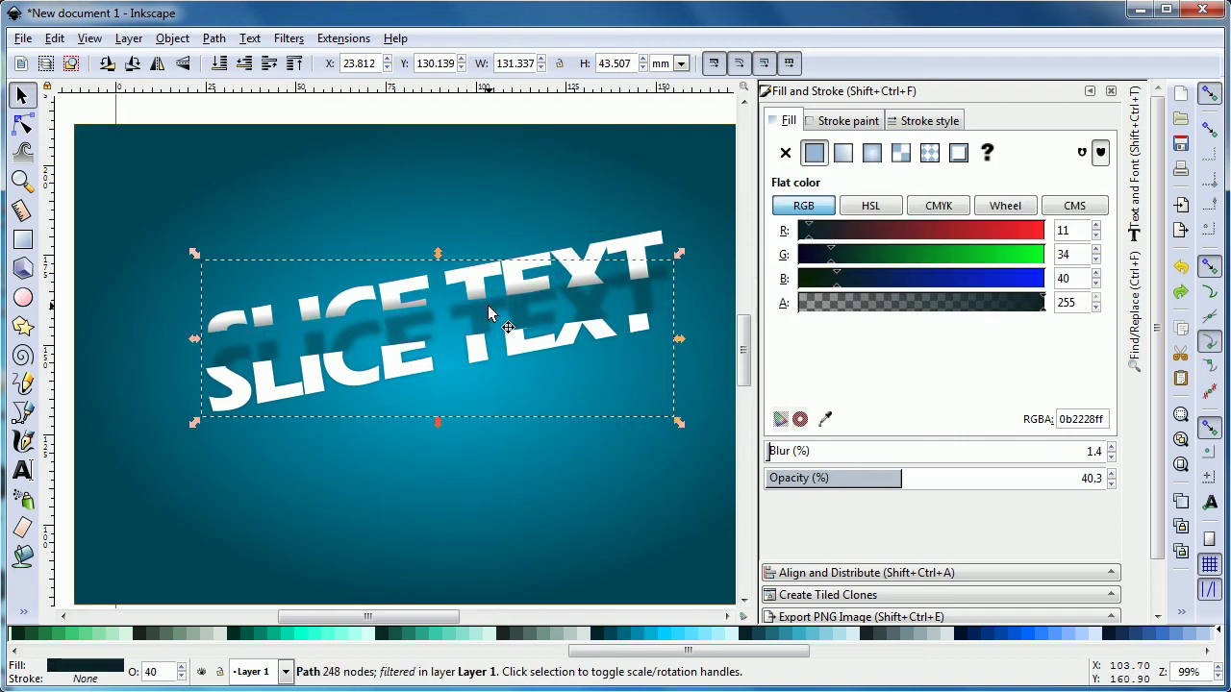
key(ctrl+z)
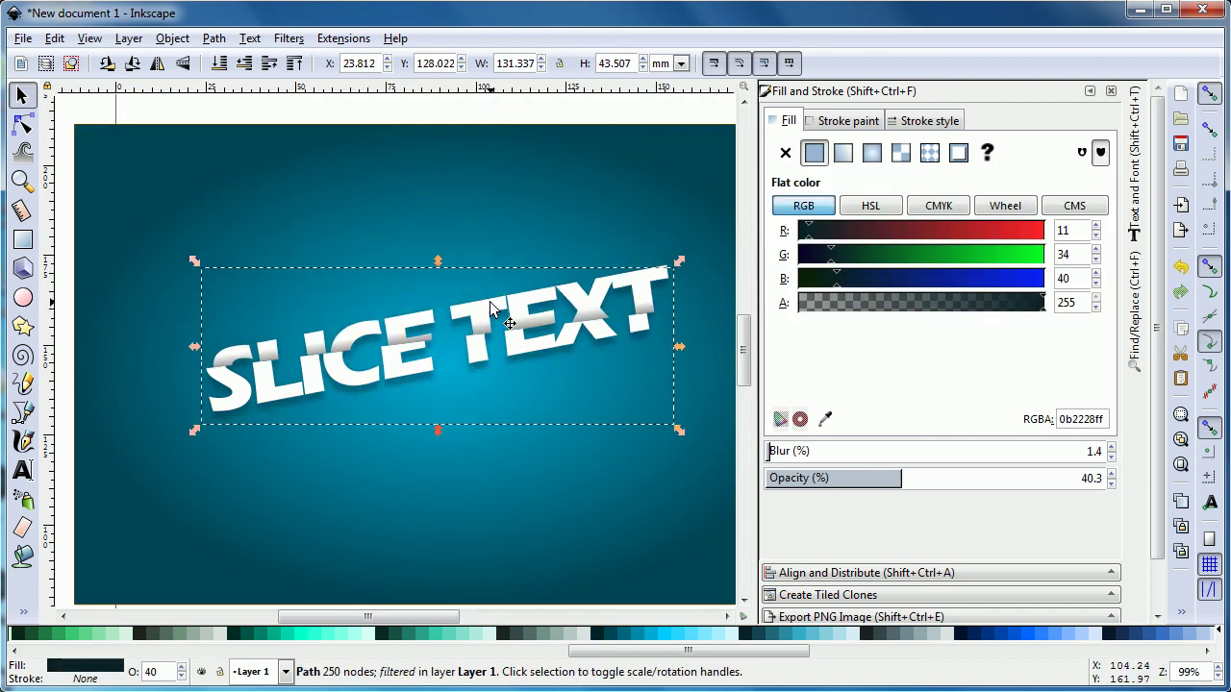
key(Down)
key(Up)
key(Up)
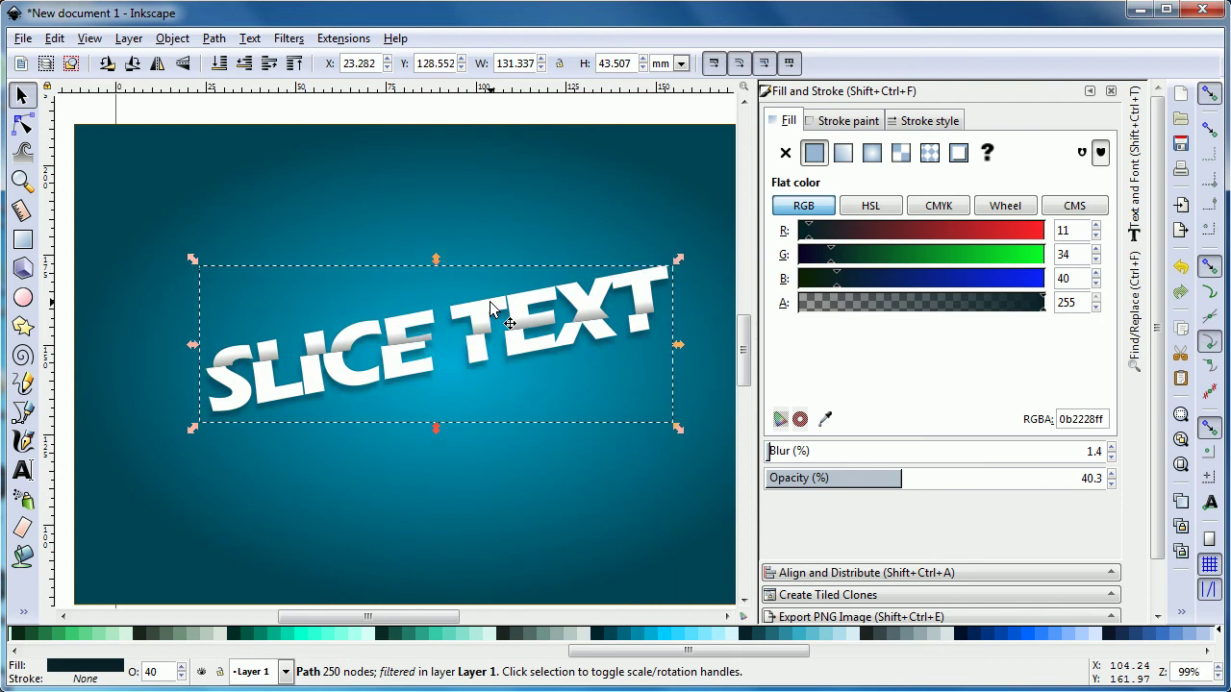
click(482, 514)
Zoom out to show the whole page with the tilted sliced text, shadow and teal background
key(minus)
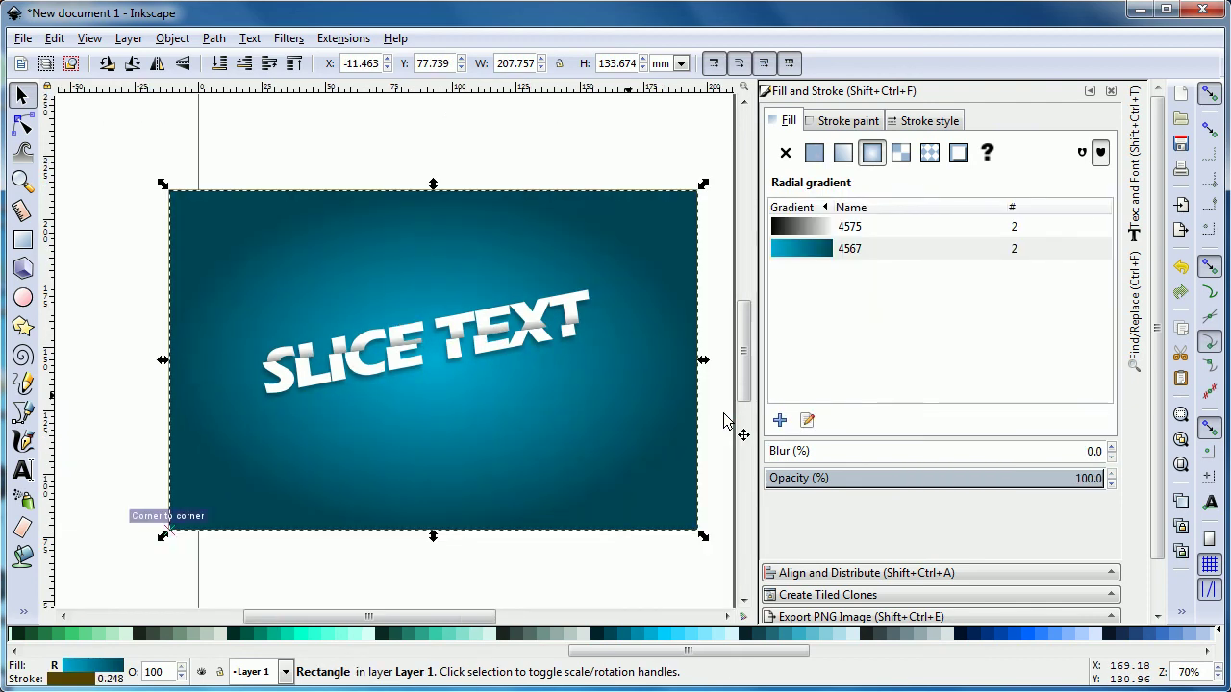